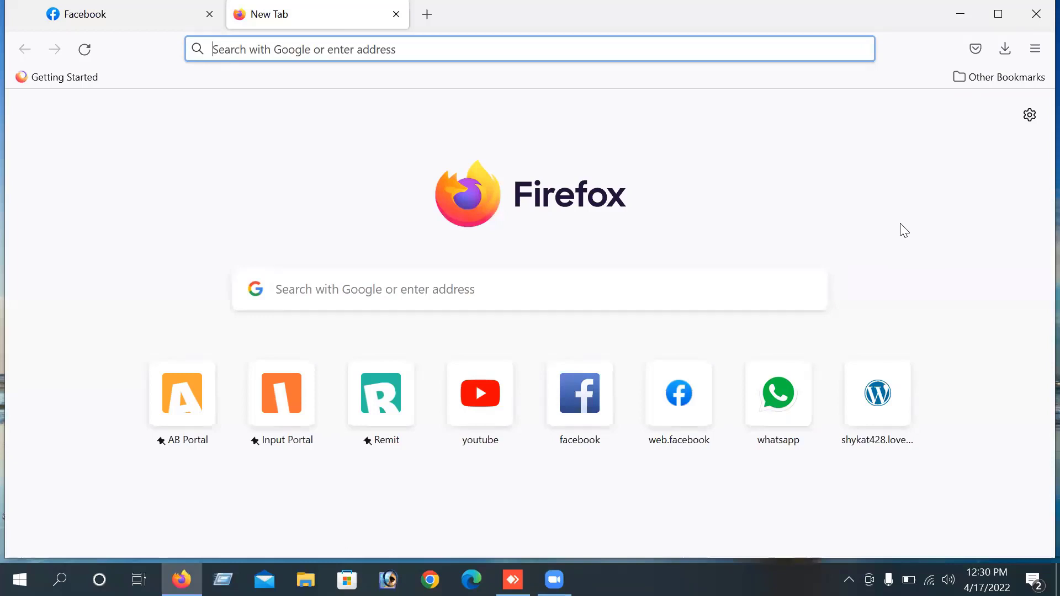
Load the google.com home page in the new tab
{"action": "left_click", "coordinate": [395, 44]}
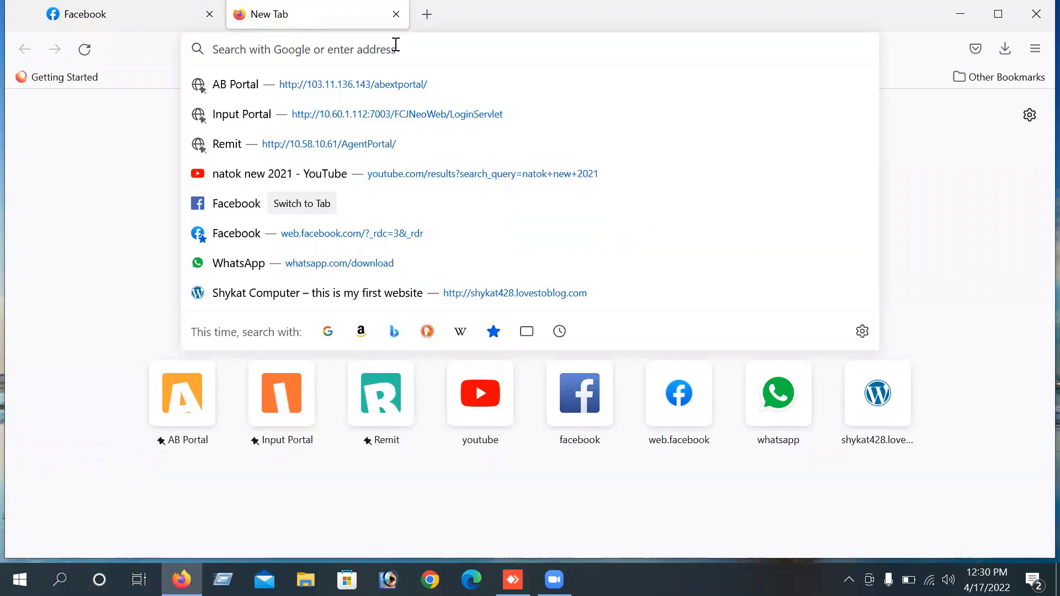
{"action": "type", "text": "goog"}
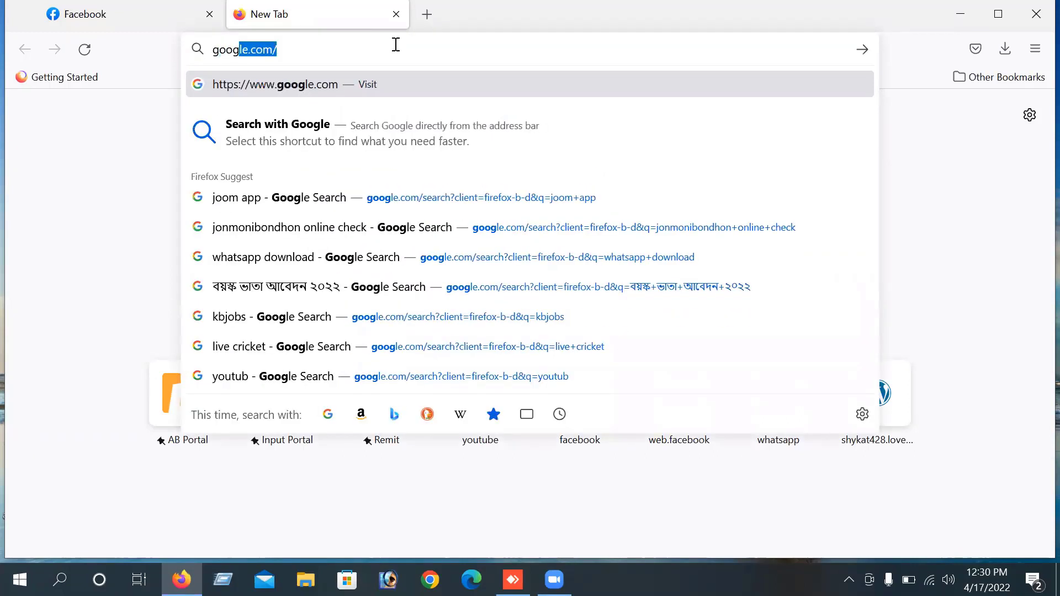
{"action": "type", "text": "le.com"}
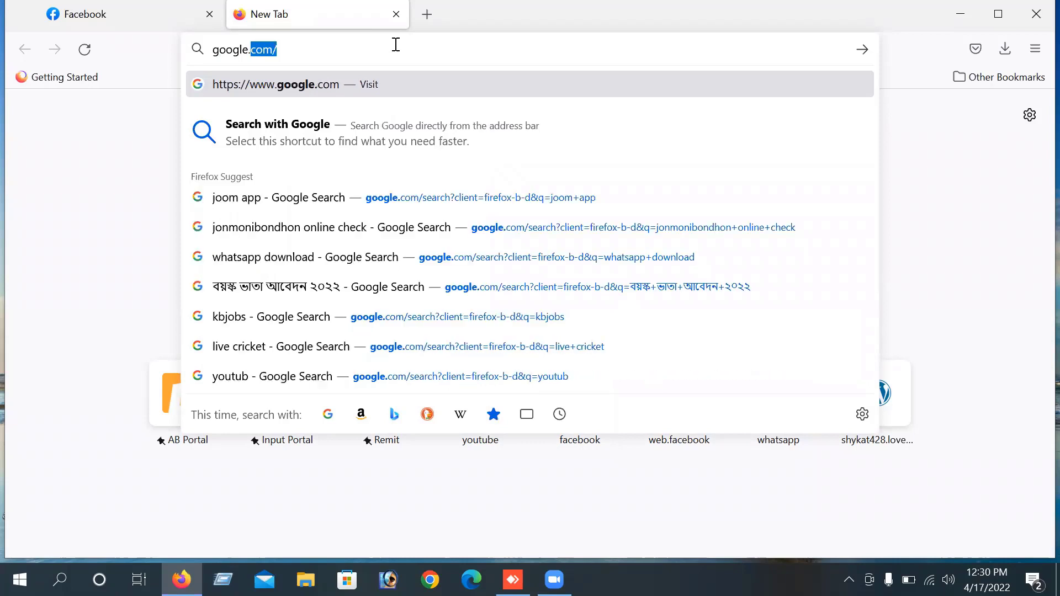
{"action": "key", "text": "Return"}
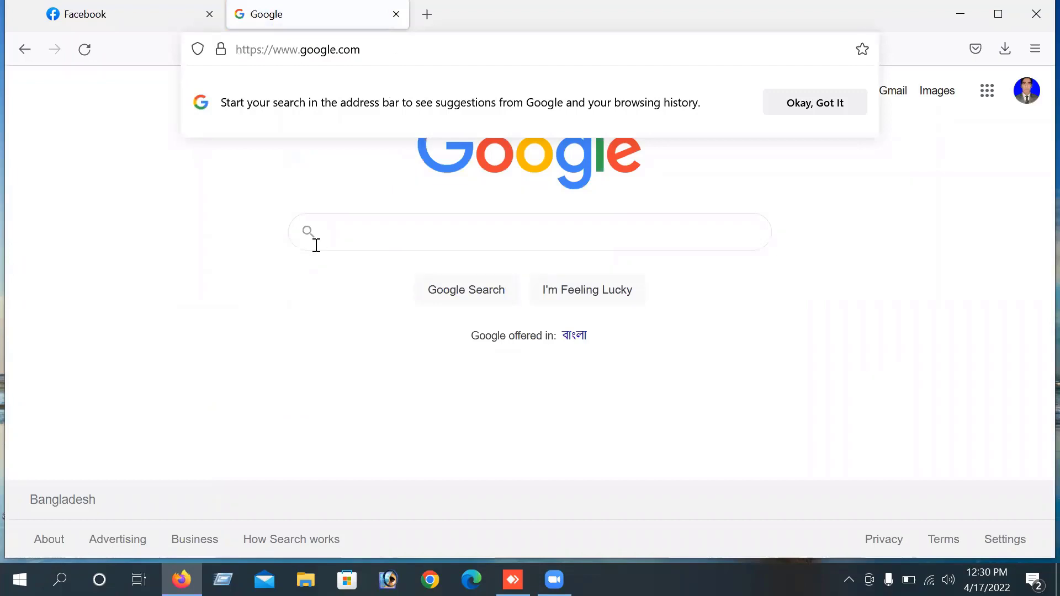
Search Google for "canva.com"
{"action": "left_click", "coordinate": [353, 229]}
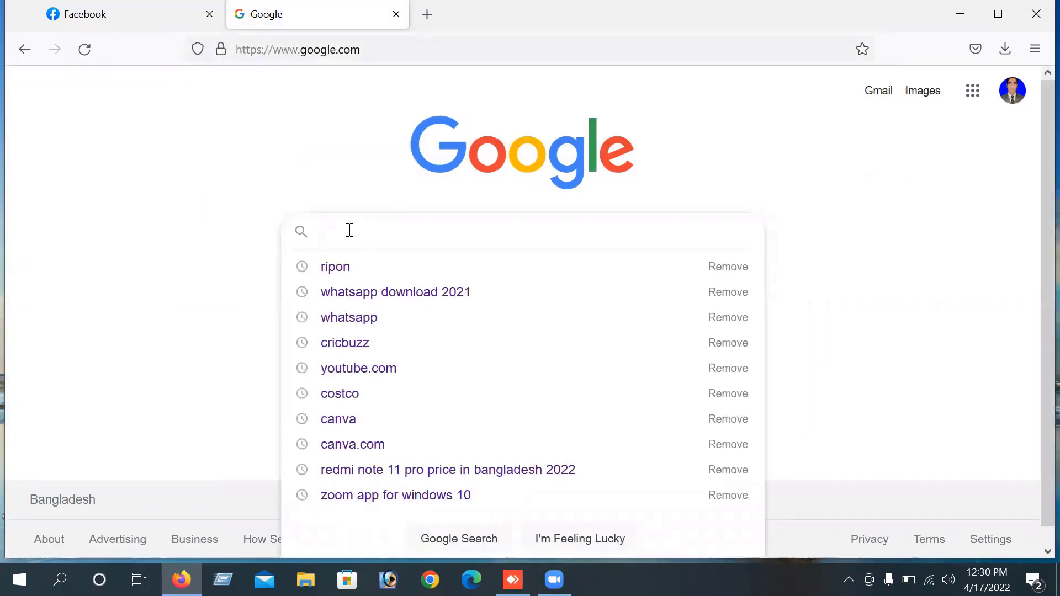
{"action": "type", "text": "ca"}
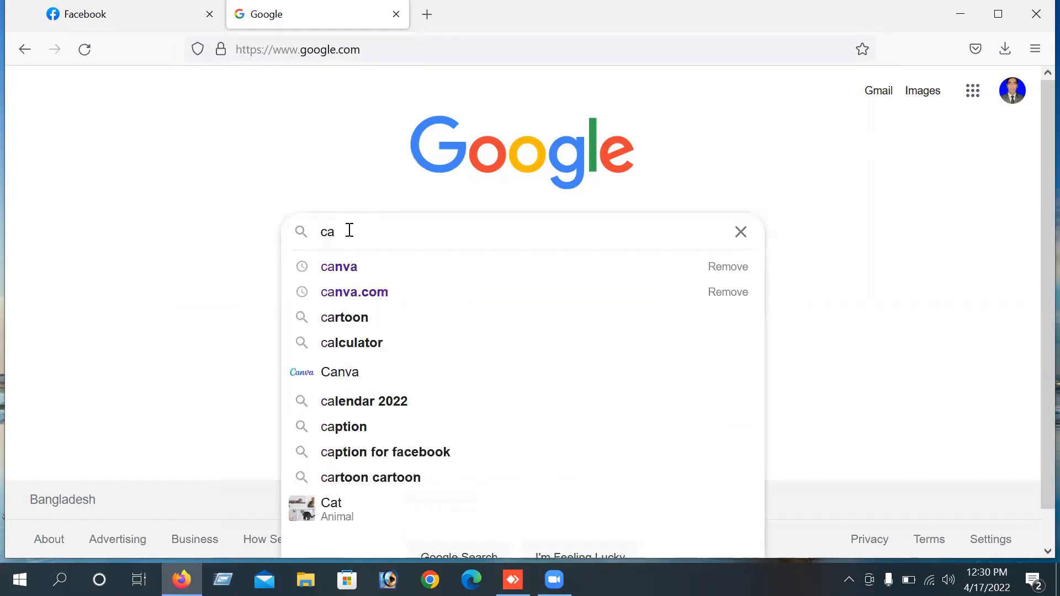
{"action": "type", "text": "nva"}
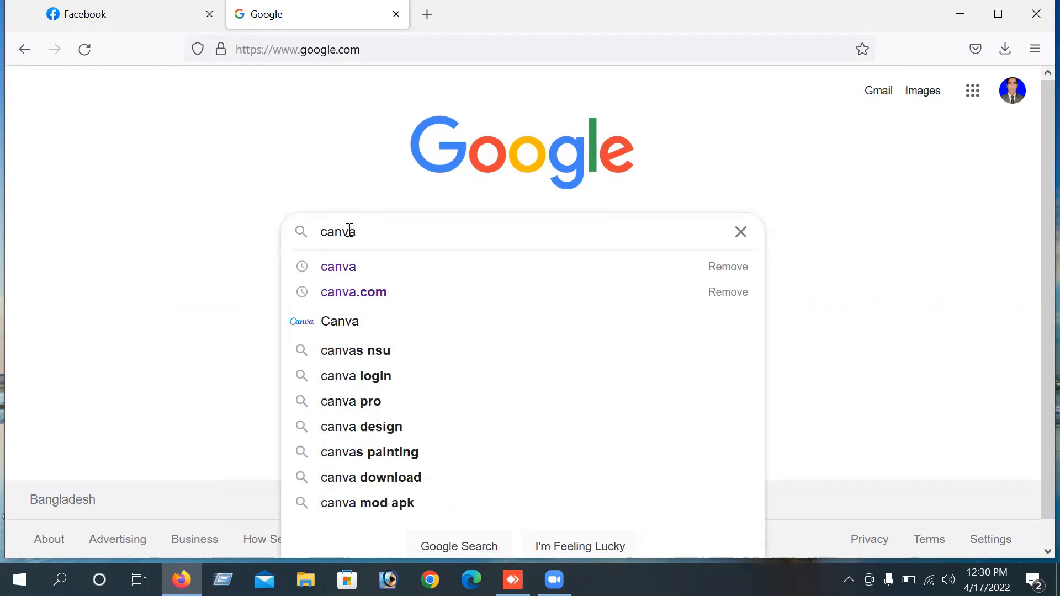
{"action": "key", "text": "Down"}
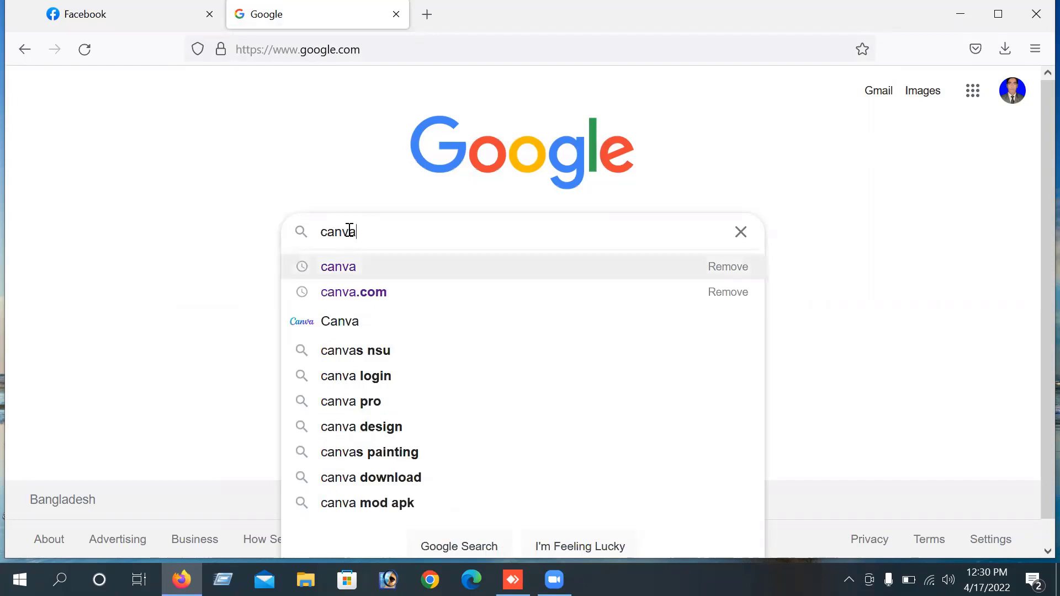
{"action": "key", "text": "Down"}
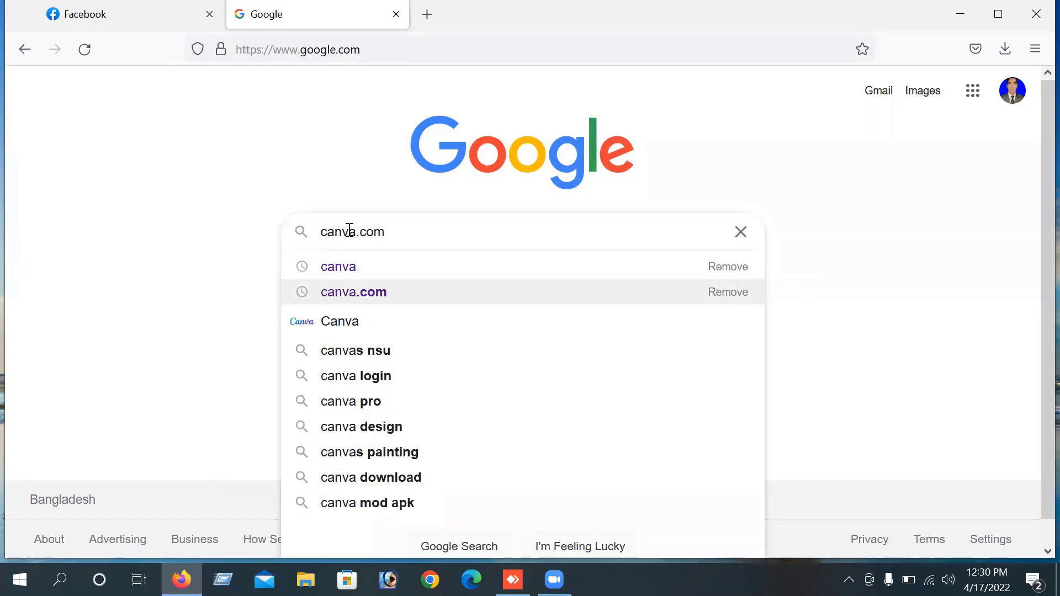
{"action": "key", "text": "Return"}
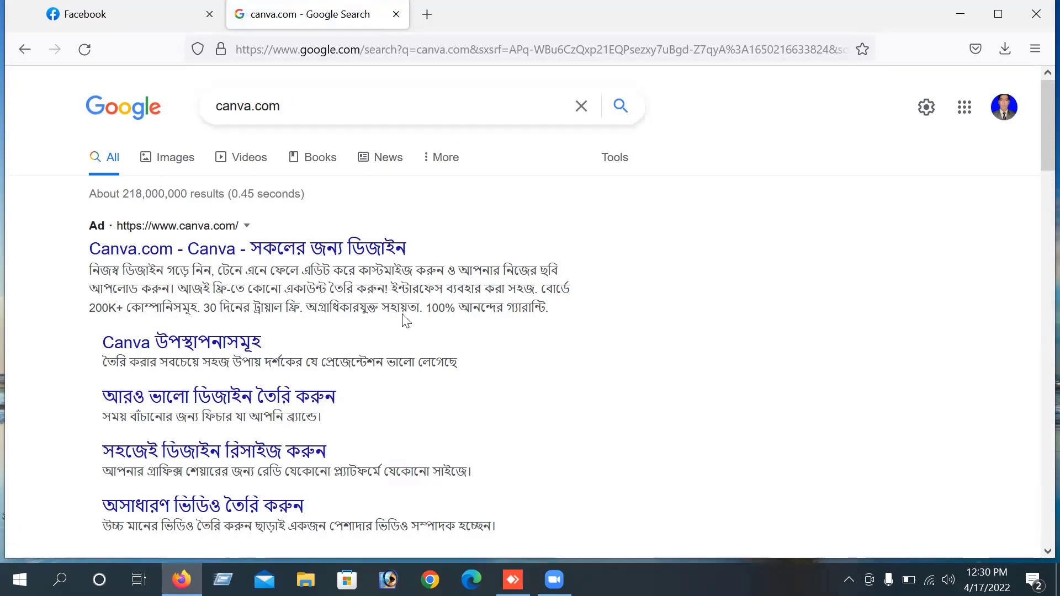
{"action": "scroll", "coordinate": [307, 372], "scroll_direction": "down", "scroll_amount": 10}
{"action": "scroll", "coordinate": [324, 375], "scroll_direction": "down", "scroll_amount": 10}
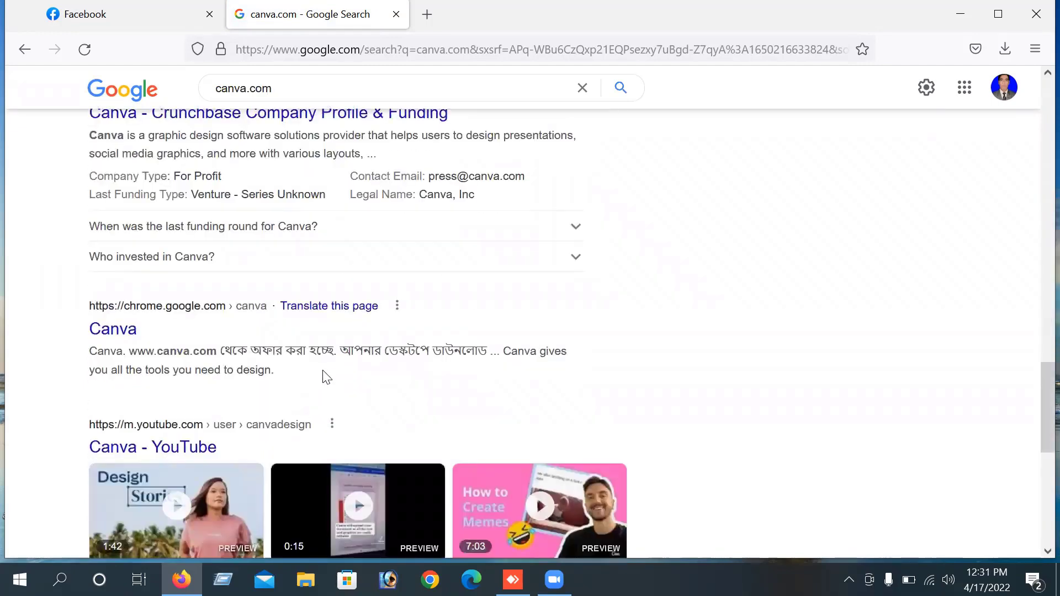
{"action": "scroll", "coordinate": [325, 377], "scroll_direction": "up", "scroll_amount": 10}
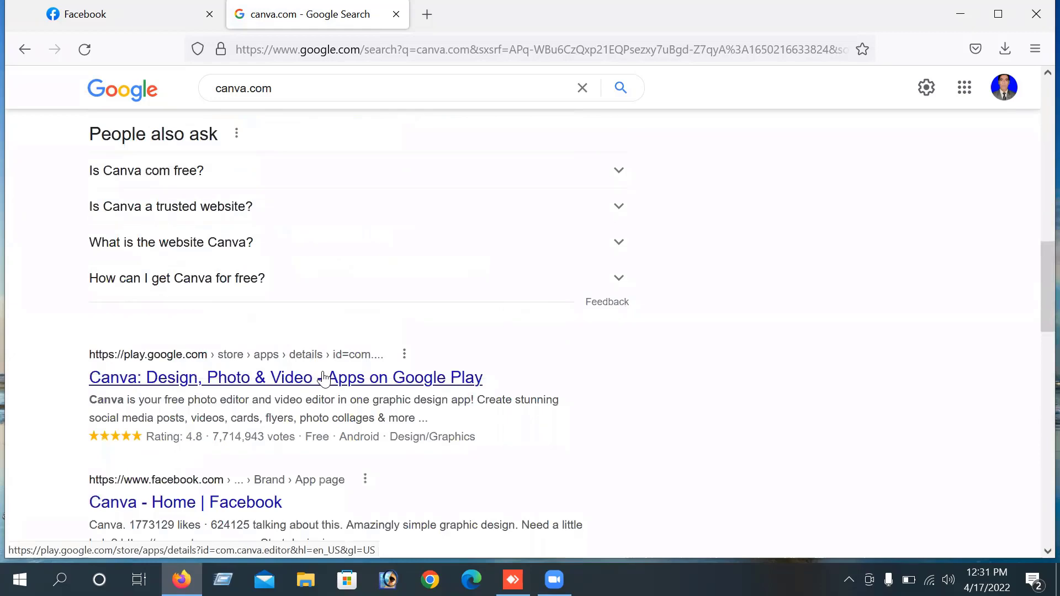
{"action": "scroll", "coordinate": [324, 379], "scroll_direction": "up", "scroll_amount": 10}
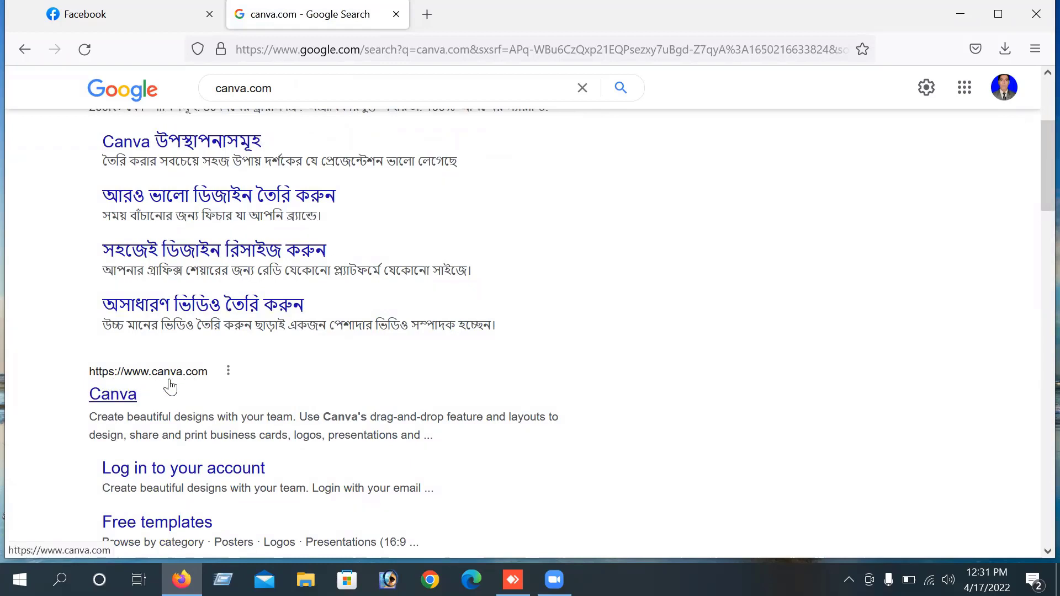
{"action": "left_click", "coordinate": [113, 395]}
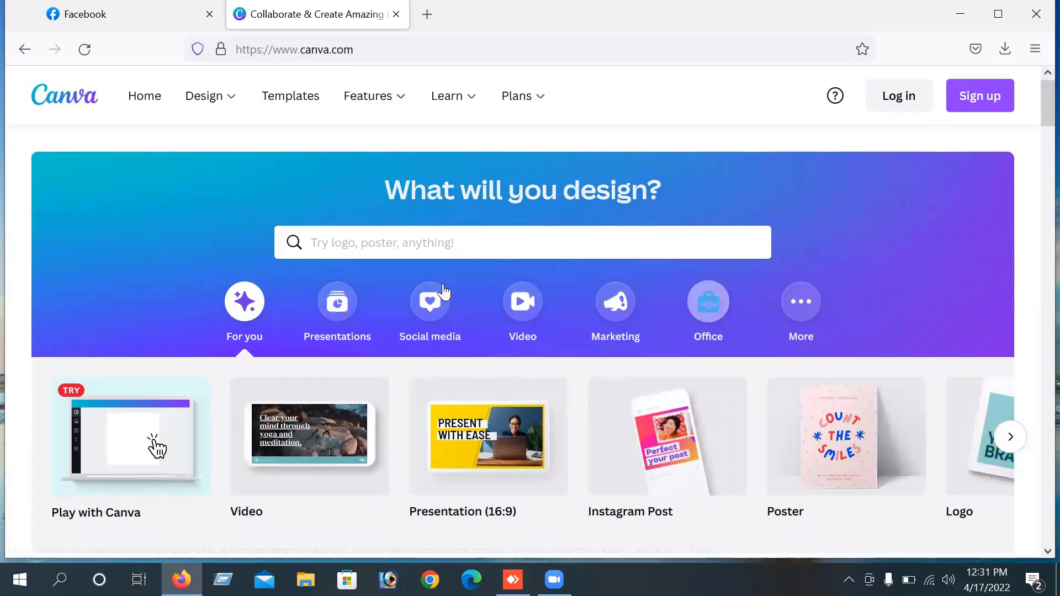
Look over the Canva landing page and open its sign-up dialog
{"action": "scroll", "coordinate": [471, 416], "scroll_direction": "down", "scroll_amount": 20}
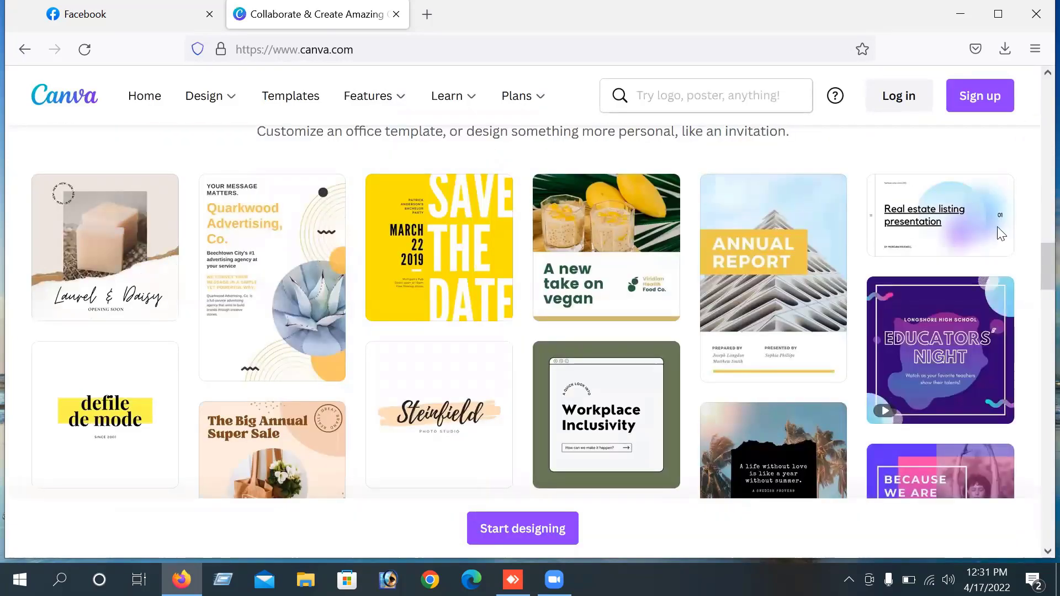
{"action": "scroll", "coordinate": [862, 343], "scroll_direction": "up", "scroll_amount": 20}
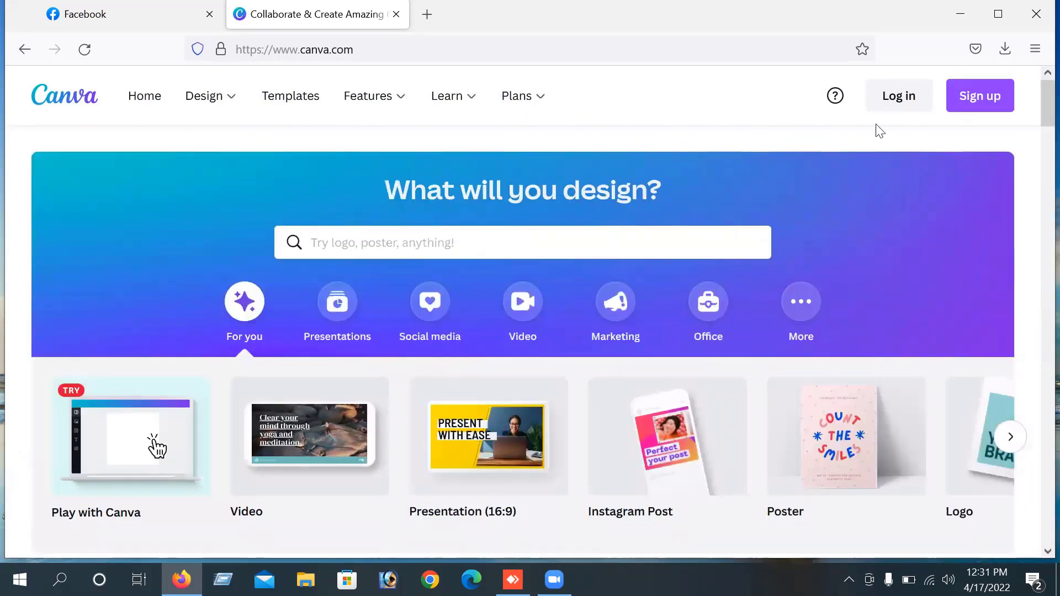
{"action": "left_click", "coordinate": [888, 105]}
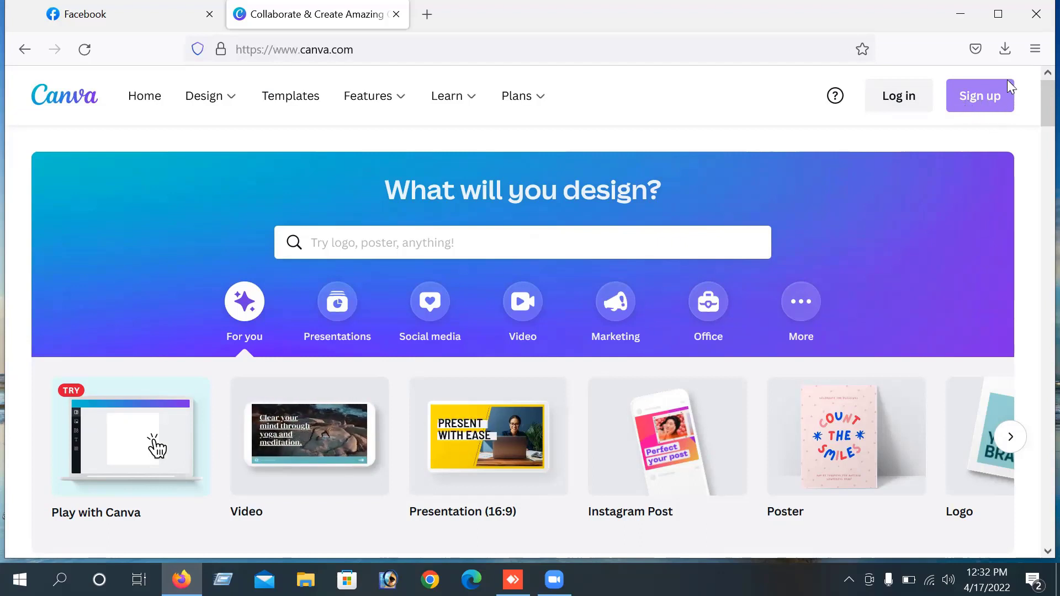
{"action": "left_click", "coordinate": [1000, 109]}
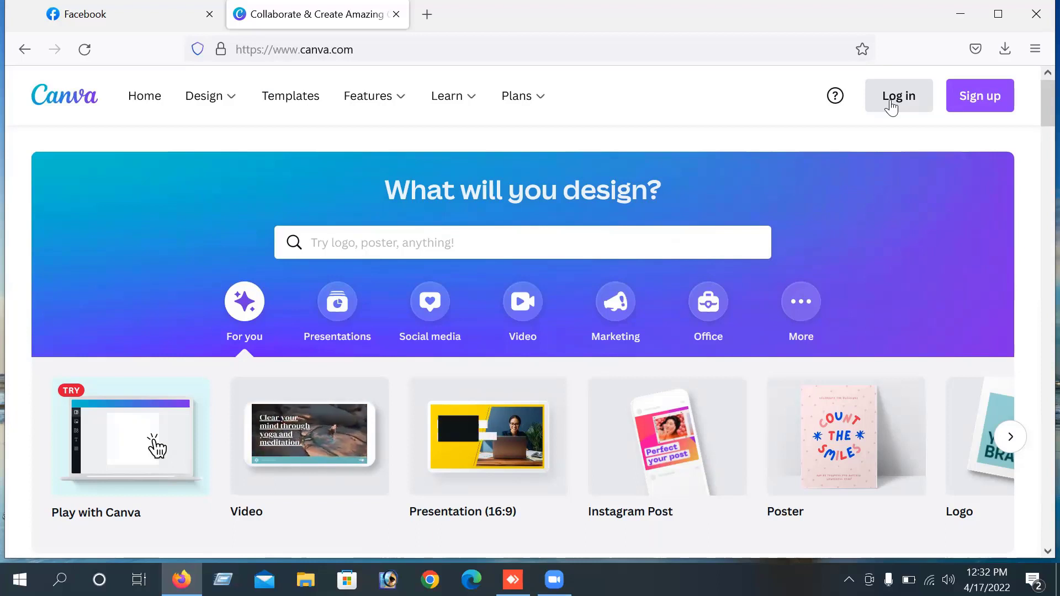
{"action": "left_click", "coordinate": [982, 105]}
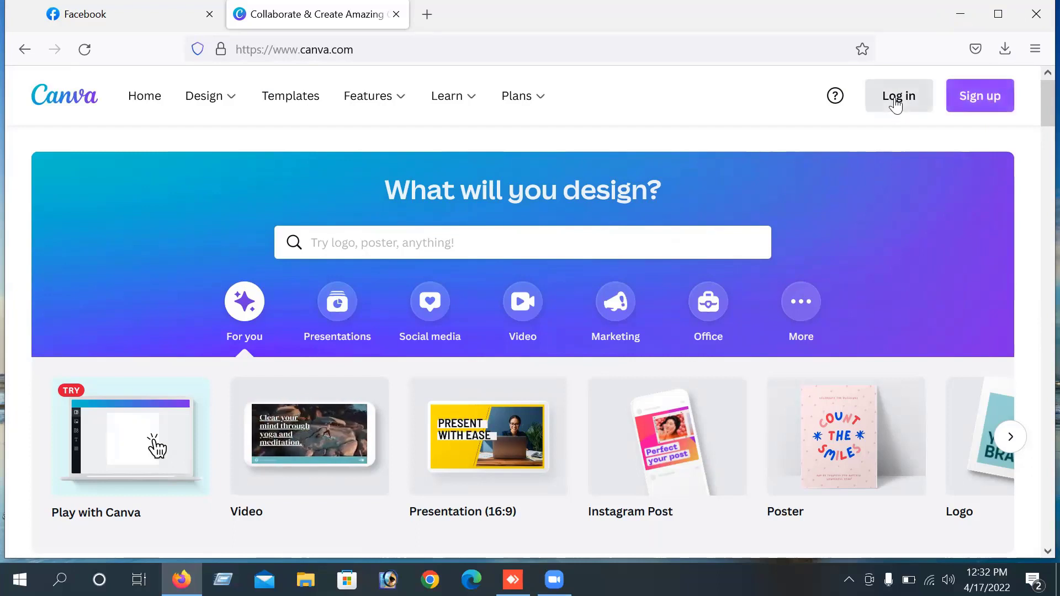
{"action": "left_click", "coordinate": [977, 98]}
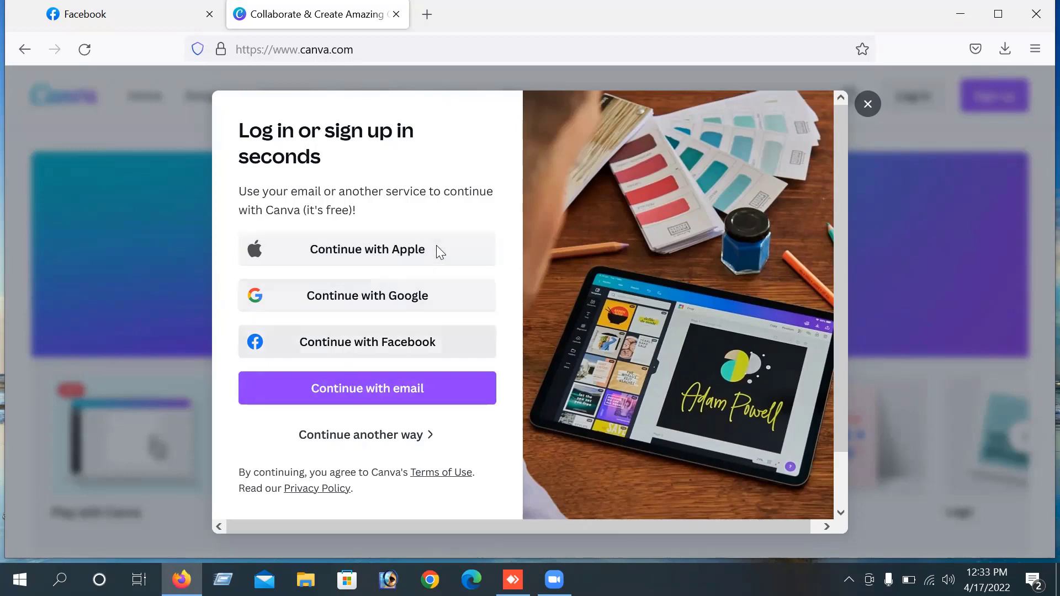
Sign up to Canva with Google, choosing the listed account that is not signed out
{"action": "left_click", "coordinate": [363, 256]}
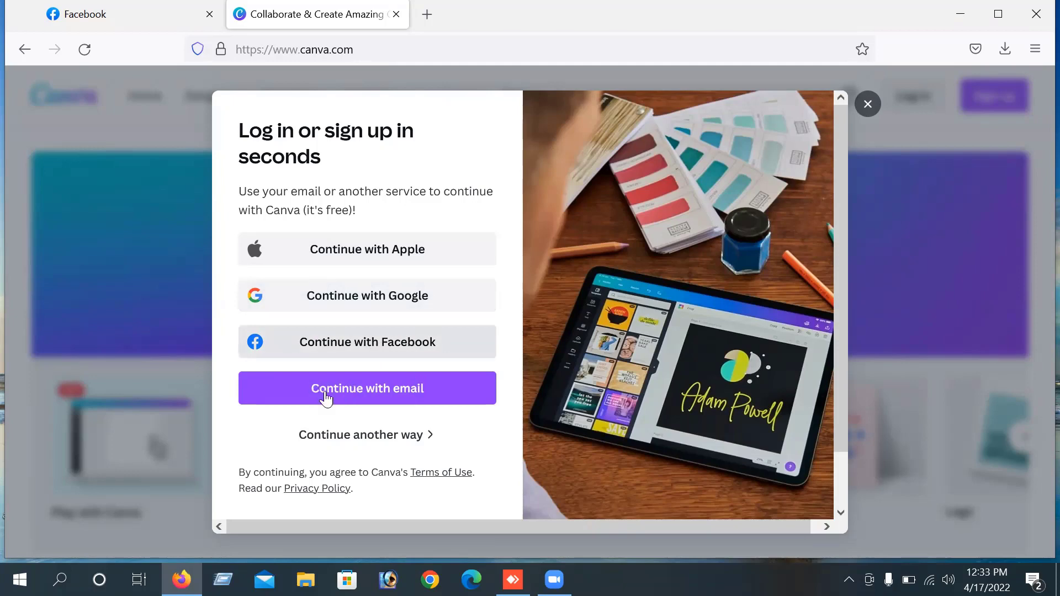
{"action": "left_click", "coordinate": [342, 393]}
{"action": "left_click", "coordinate": [404, 391]}
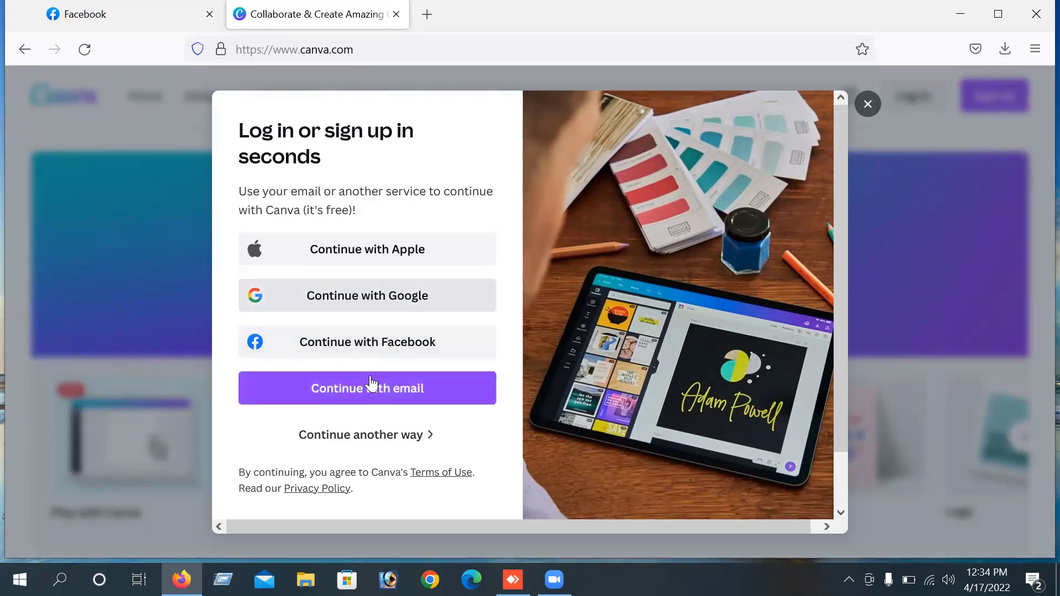
{"action": "left_click", "coordinate": [367, 296]}
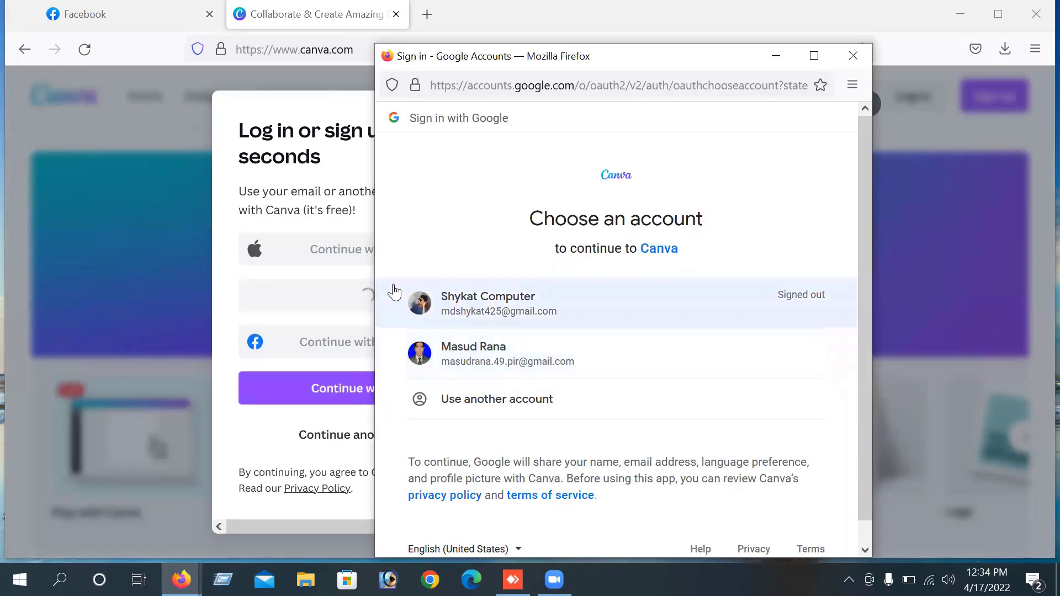
{"action": "left_click", "coordinate": [478, 356]}
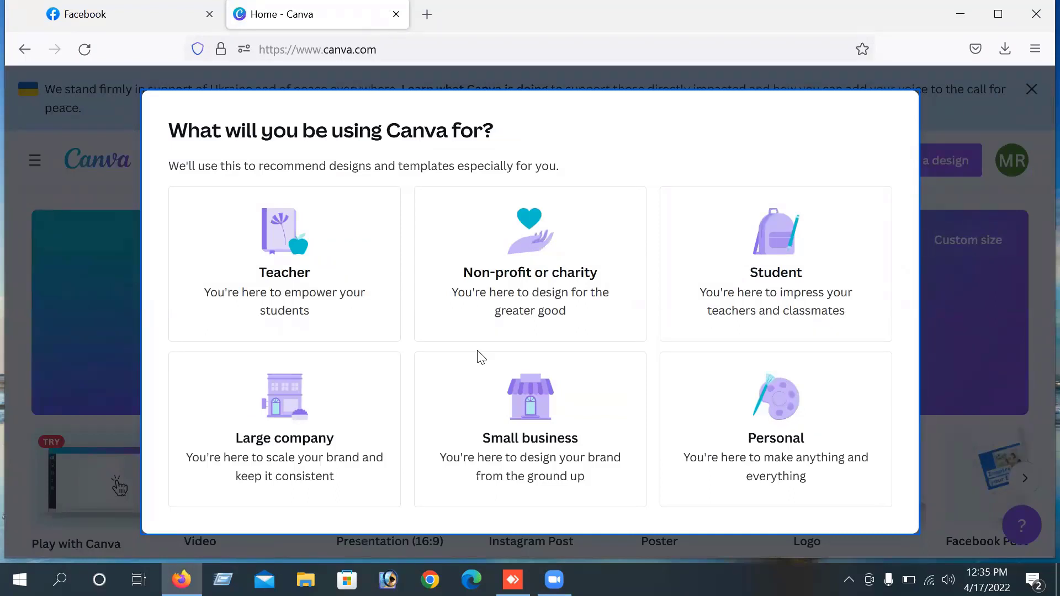
Choose Personal as the intended use of Canva and decline the Canva Pro free trial offer
{"action": "left_click", "coordinate": [626, 407]}
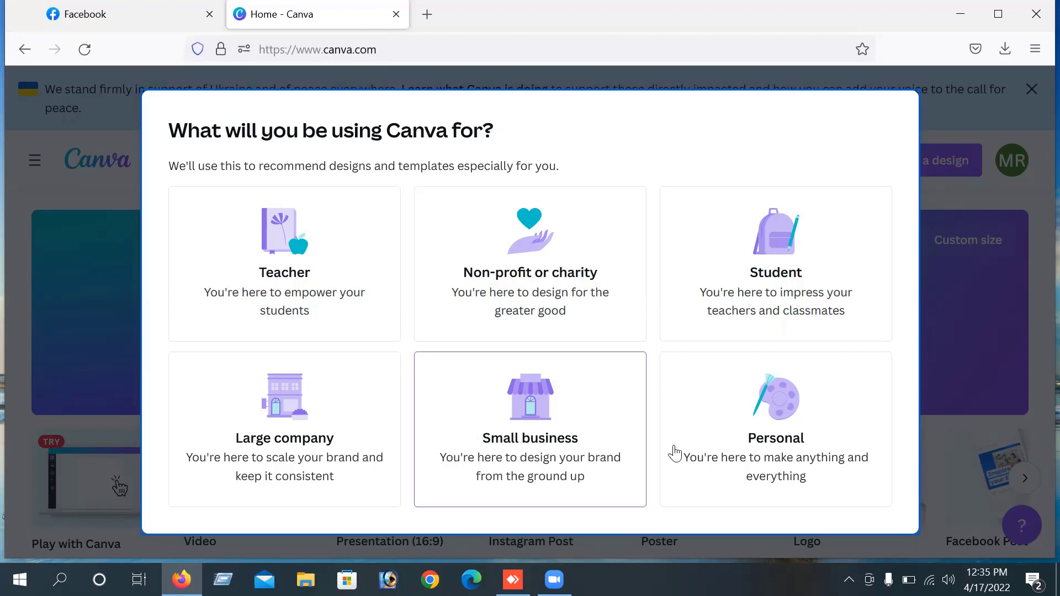
{"action": "left_click", "coordinate": [779, 439]}
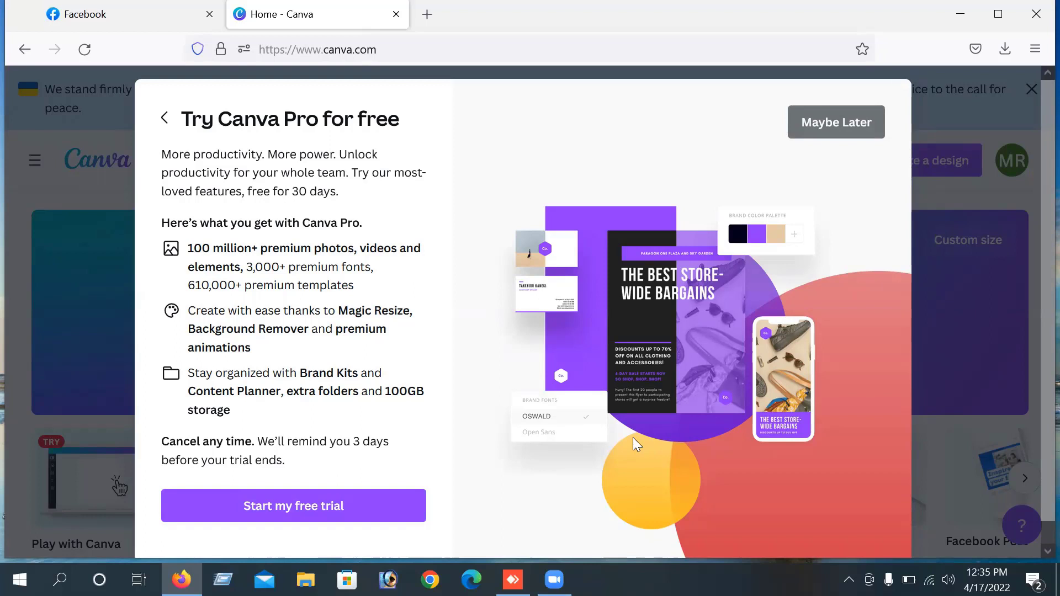
{"action": "scroll", "coordinate": [633, 437], "scroll_direction": "down", "scroll_amount": 1}
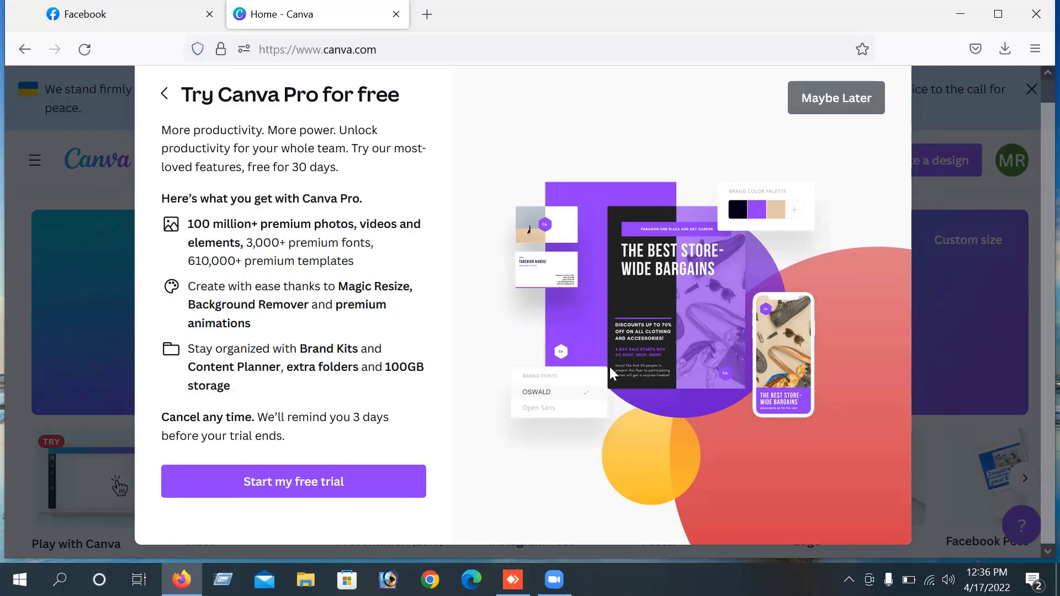
{"action": "scroll", "coordinate": [528, 304], "scroll_direction": "up", "scroll_amount": 1}
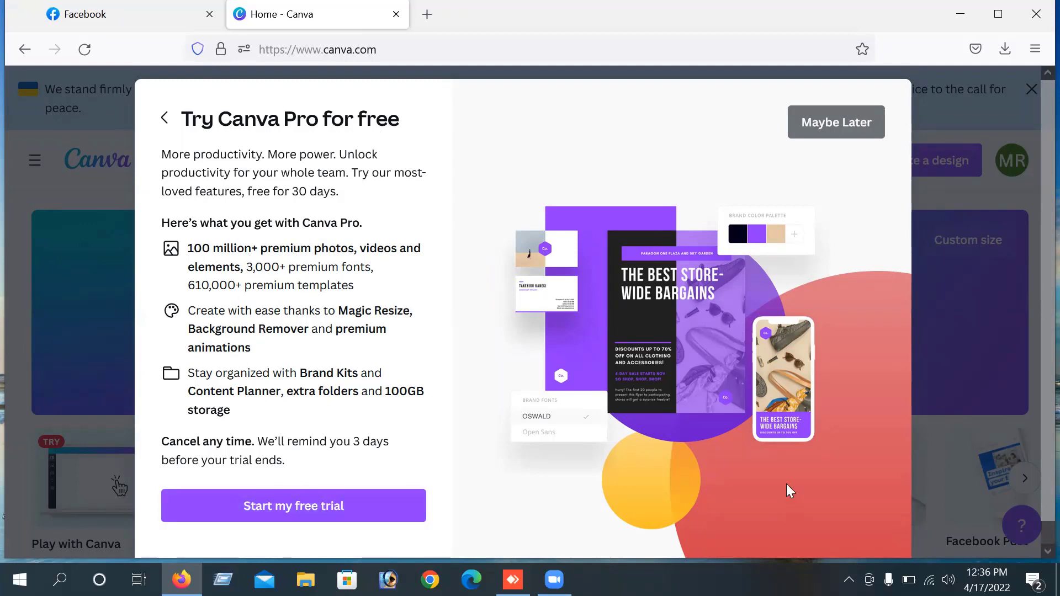
{"action": "scroll", "coordinate": [784, 475], "scroll_direction": "down", "scroll_amount": 1}
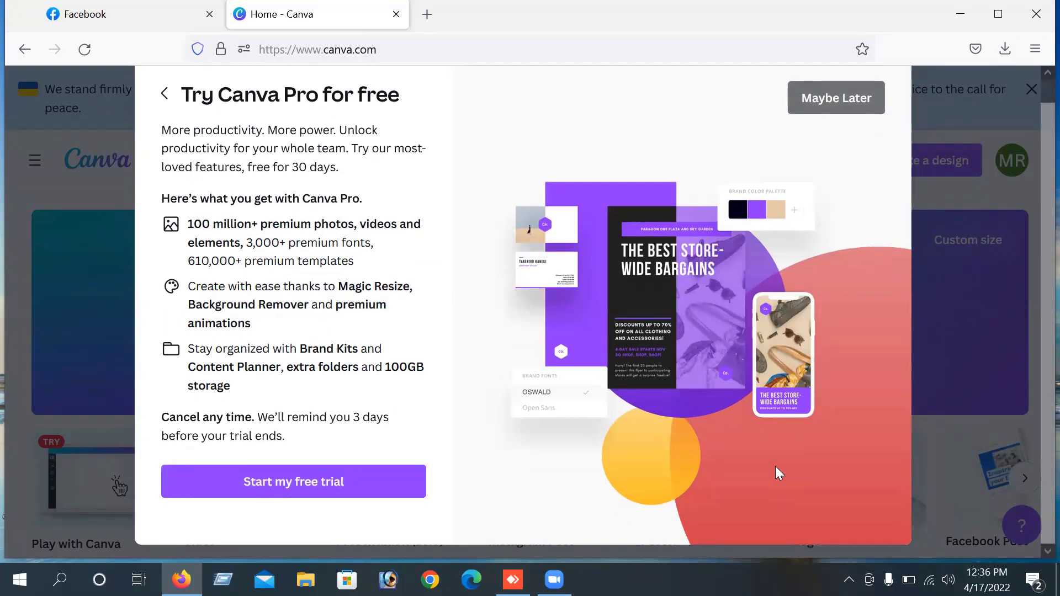
{"action": "scroll", "coordinate": [775, 467], "scroll_direction": "up", "scroll_amount": 1}
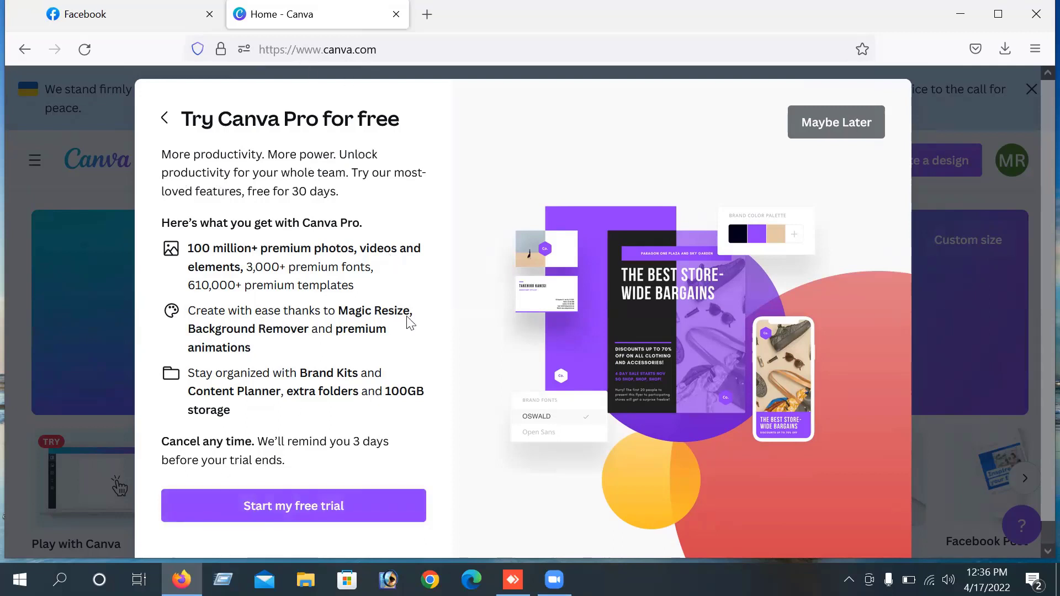
{"action": "left_click", "coordinate": [830, 128]}
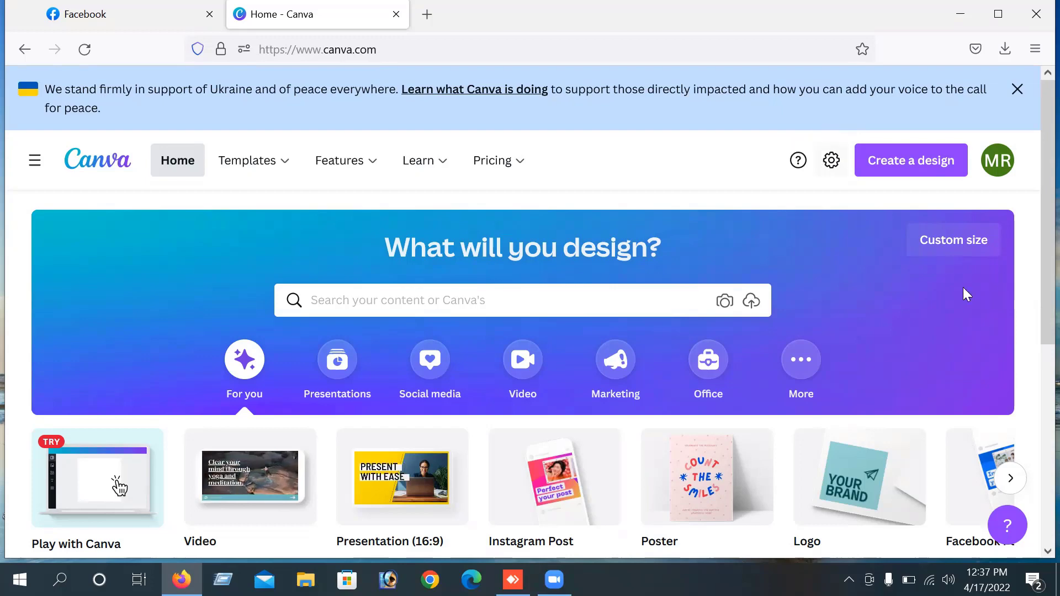
Look through the Canva home page's design types, its Learn and play section and the Learn topics
{"action": "scroll", "coordinate": [867, 338], "scroll_direction": "down", "scroll_amount": 3}
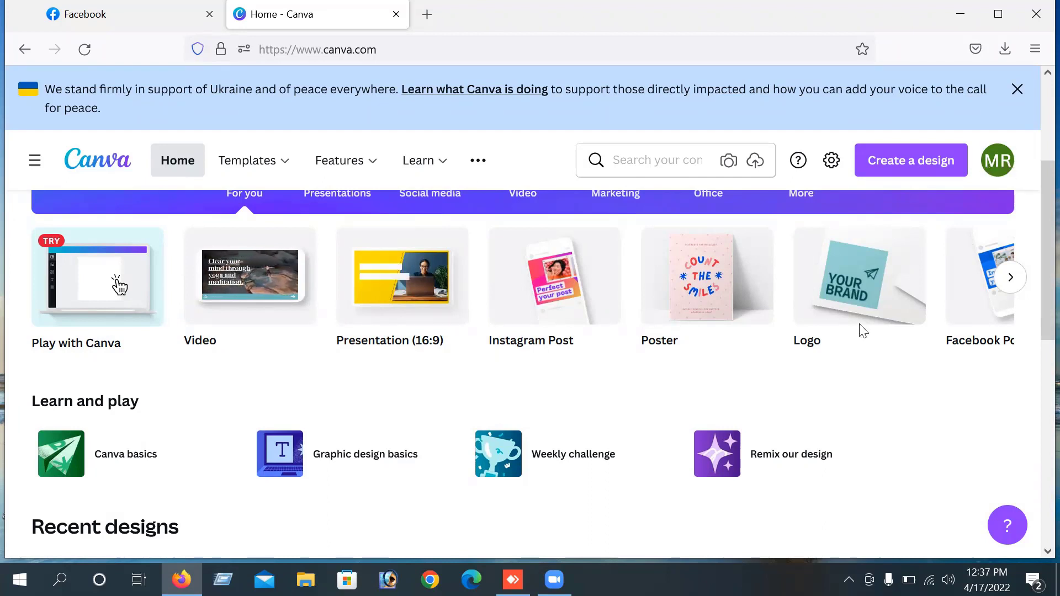
{"action": "mouse_move", "coordinate": [862, 329]}
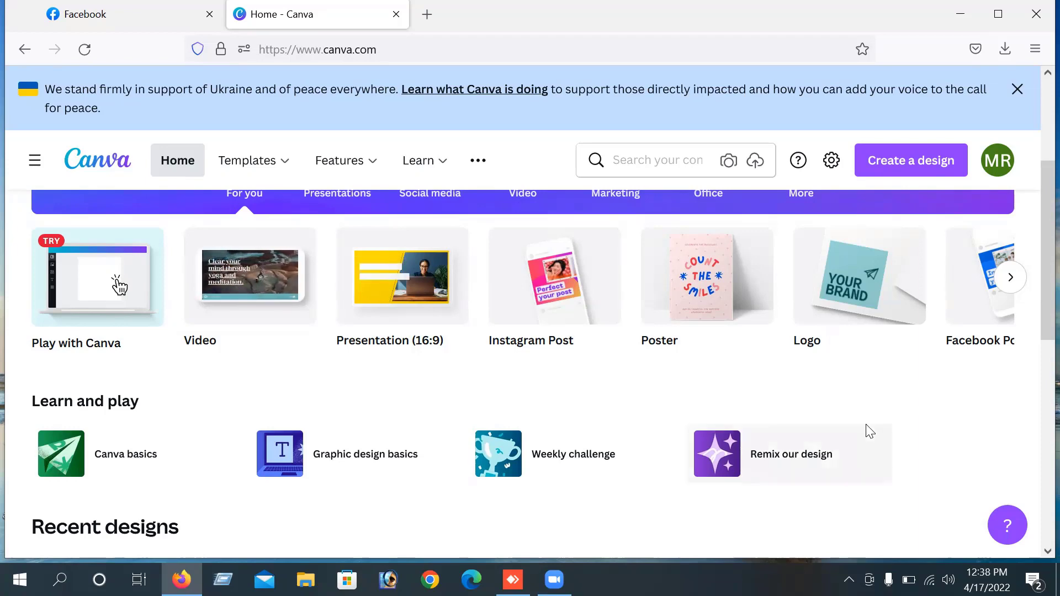
{"action": "scroll", "coordinate": [448, 174], "scroll_direction": "up", "scroll_amount": 1}
{"action": "scroll", "coordinate": [448, 173], "scroll_direction": "up", "scroll_amount": 3}
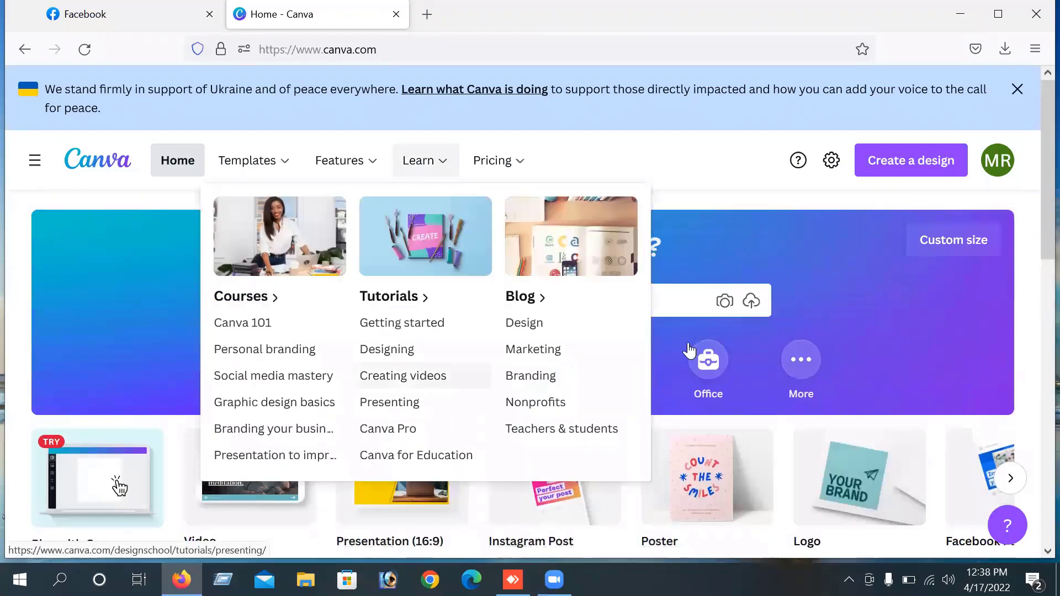
{"action": "scroll", "coordinate": [691, 353], "scroll_direction": "down", "scroll_amount": 6}
{"action": "scroll", "coordinate": [772, 331], "scroll_direction": "up", "scroll_amount": 5}
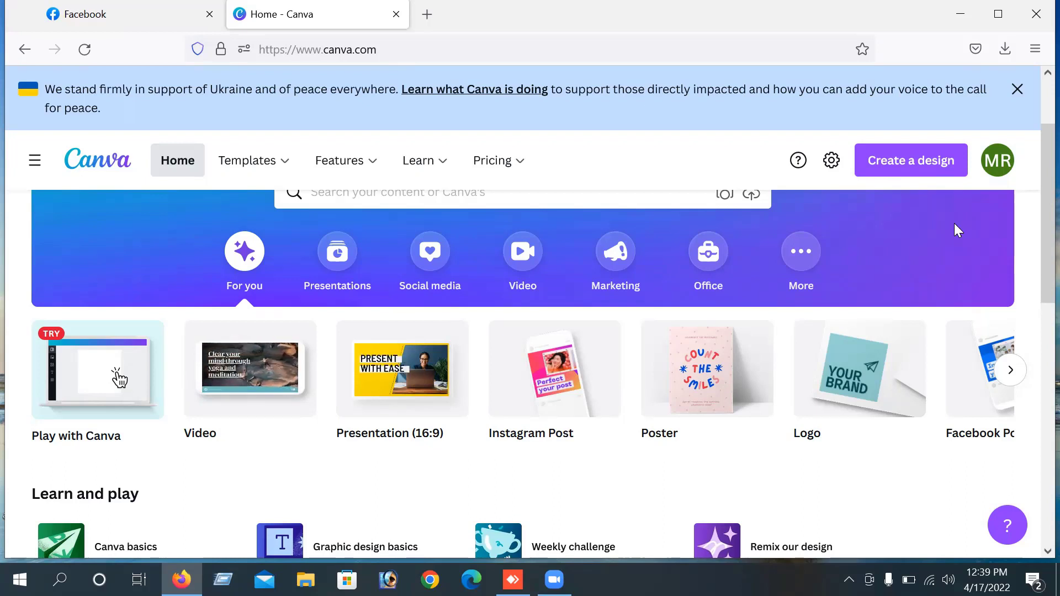
Open the Google home page in a new browser tab
{"action": "left_click", "coordinate": [428, 20]}
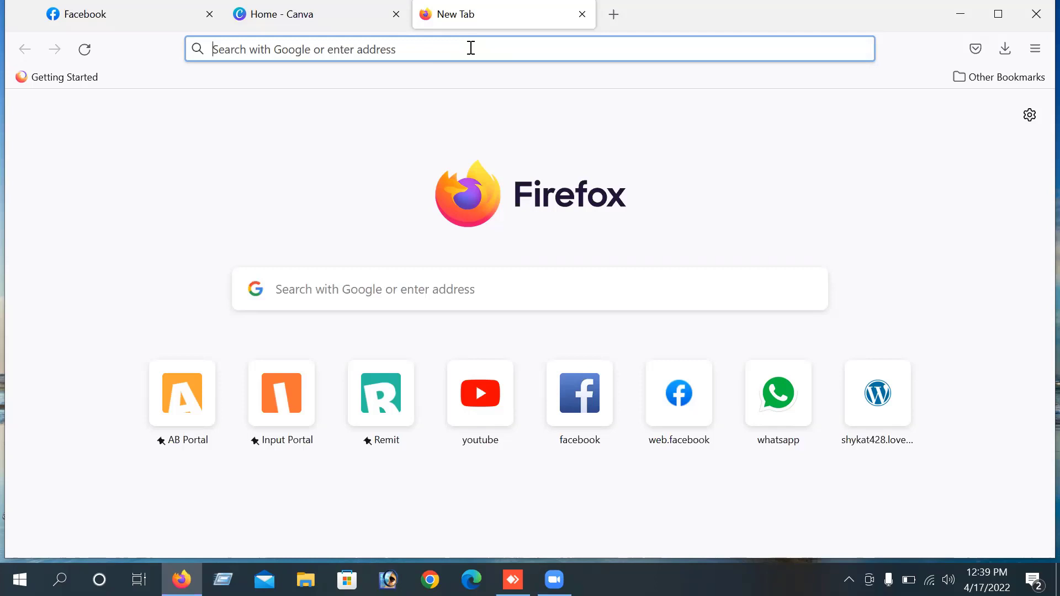
{"action": "type", "text": "g"}
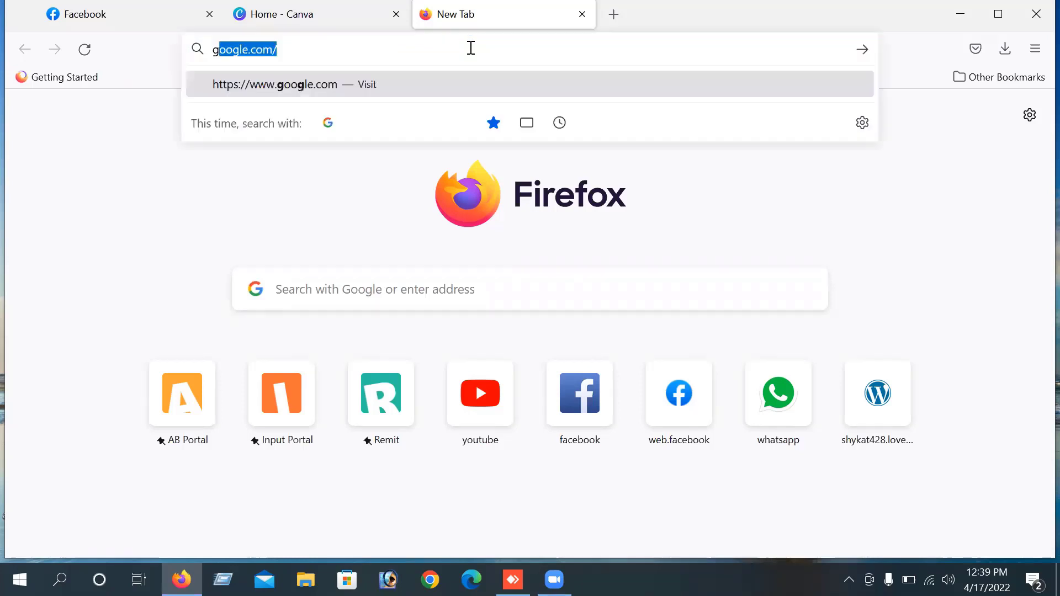
{"action": "type", "text": "oogle"}
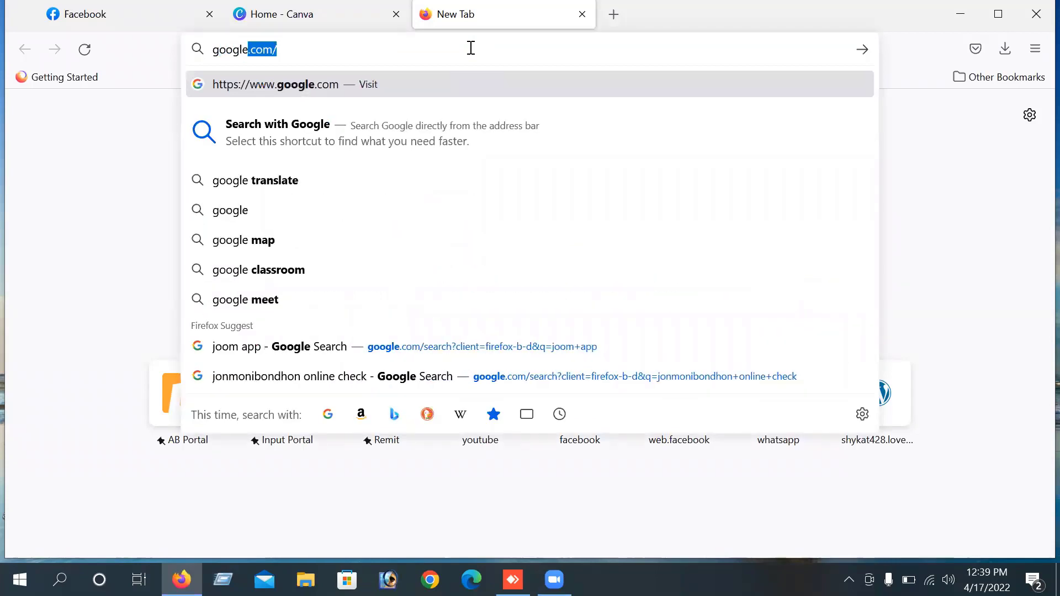
{"action": "key", "text": "Return"}
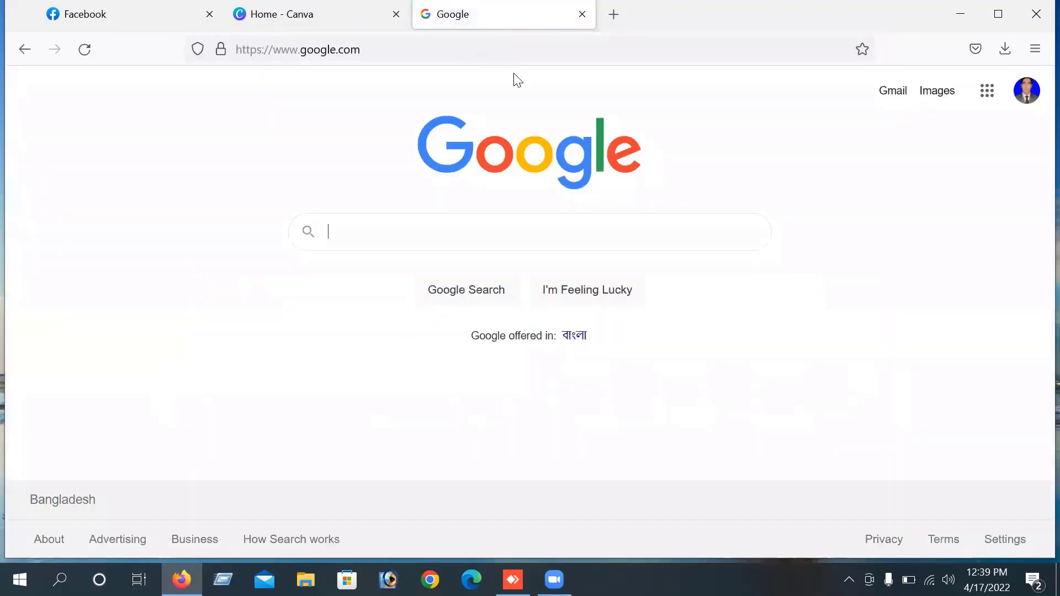
Search Google for "youtube logo size" to find the recommended dimensions
{"action": "left_click", "coordinate": [348, 232]}
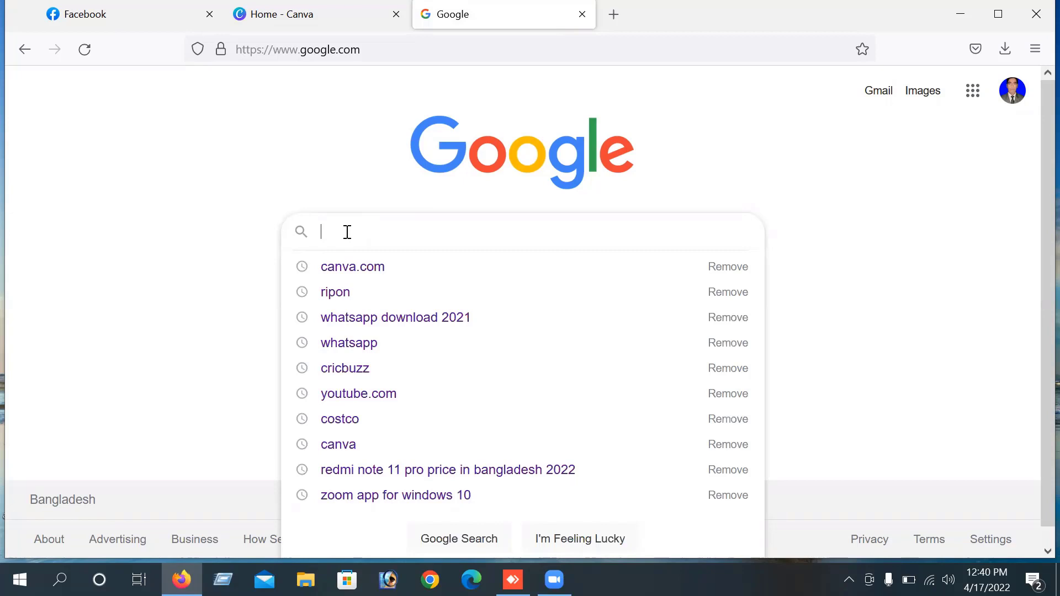
{"action": "type", "text": "you"}
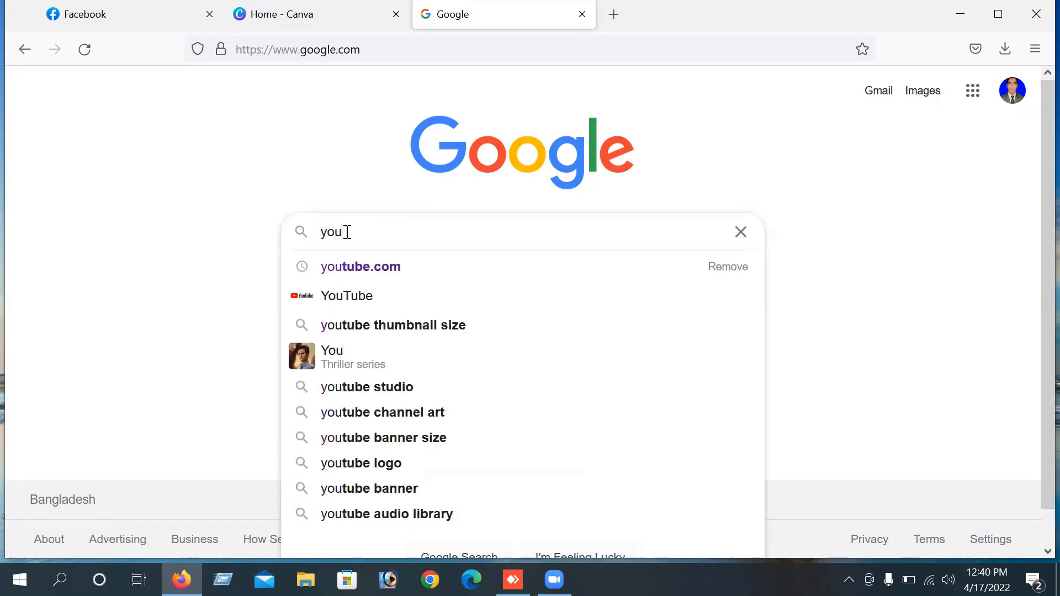
{"action": "type", "text": "tube"}
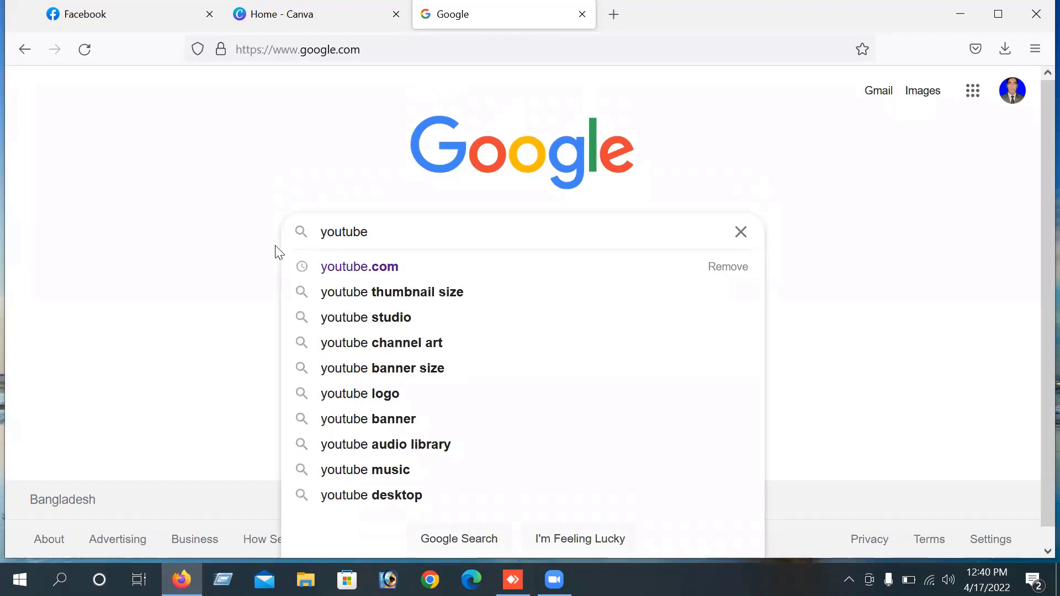
{"action": "type", "text": " logo"}
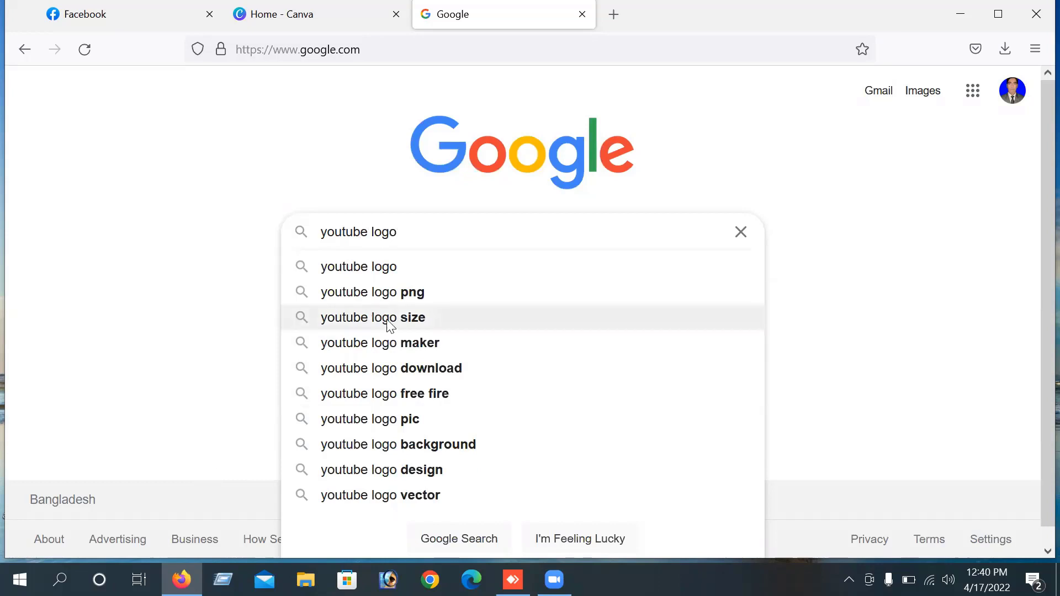
{"action": "left_click", "coordinate": [406, 324]}
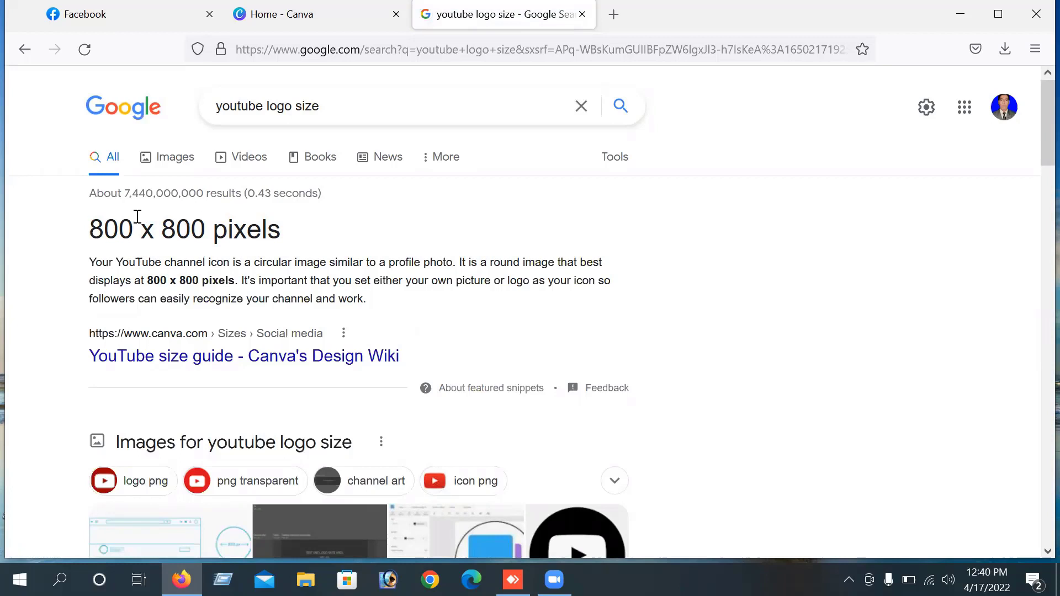
Return to the Canva home page and create a custom-size design 800 px wide and 800 px high
{"action": "left_click", "coordinate": [321, 15]}
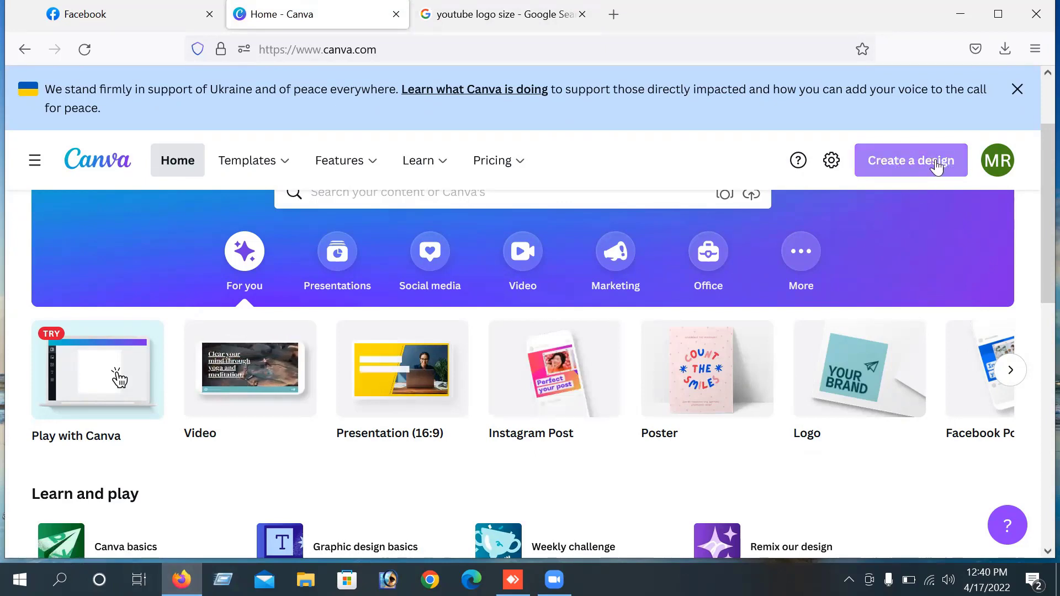
{"action": "left_click", "coordinate": [886, 166]}
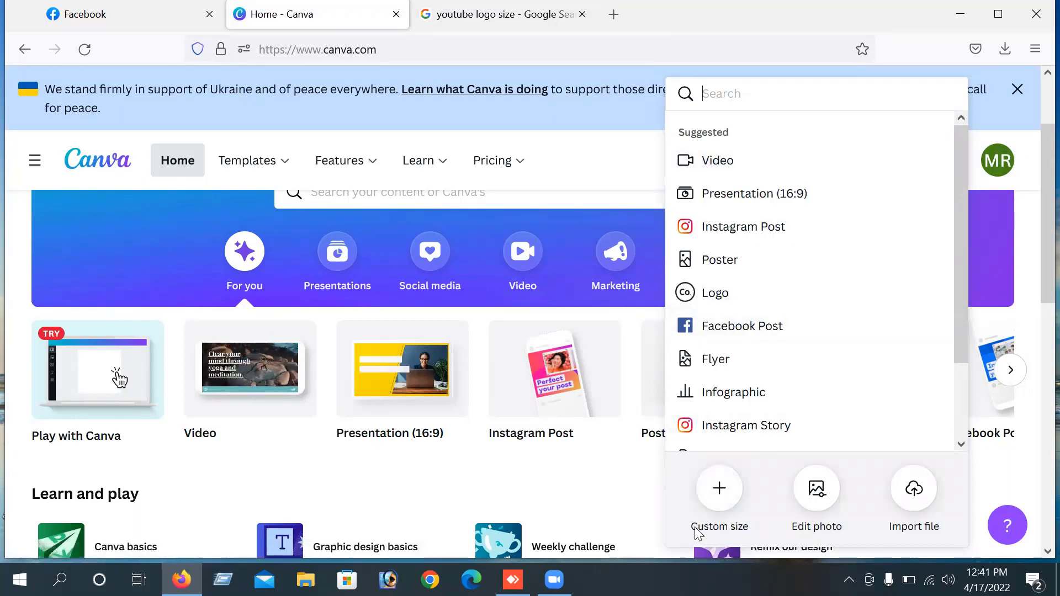
{"action": "left_click", "coordinate": [720, 496]}
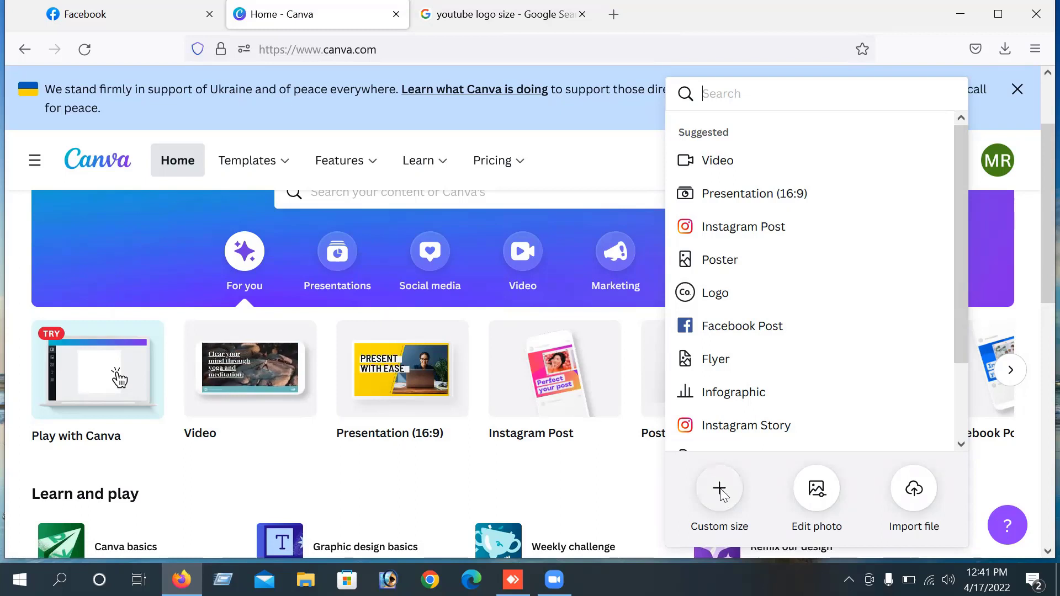
{"action": "left_click", "coordinate": [720, 491]}
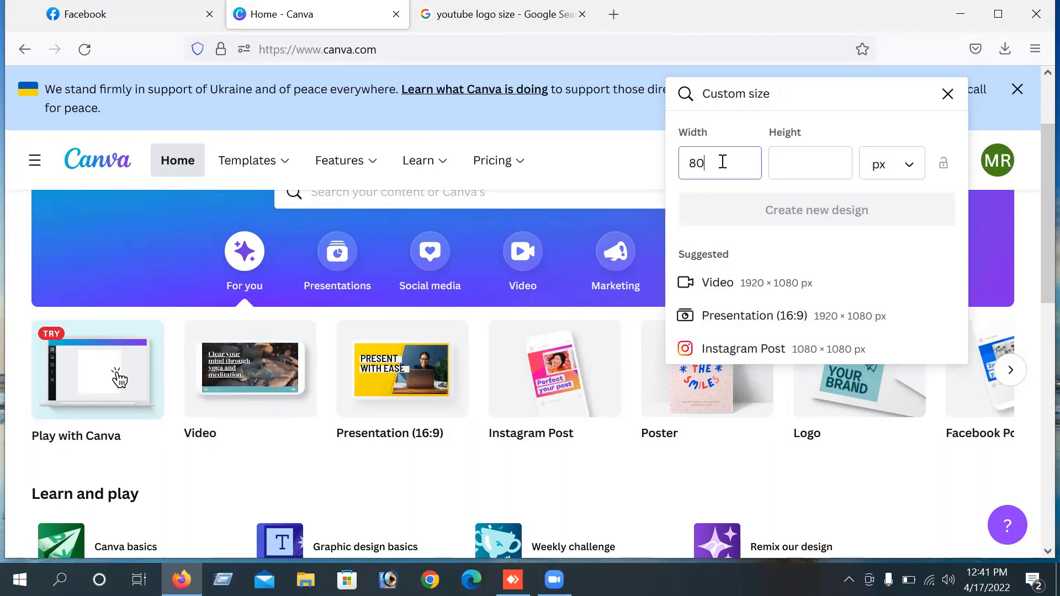
{"action": "left_click", "coordinate": [804, 164]}
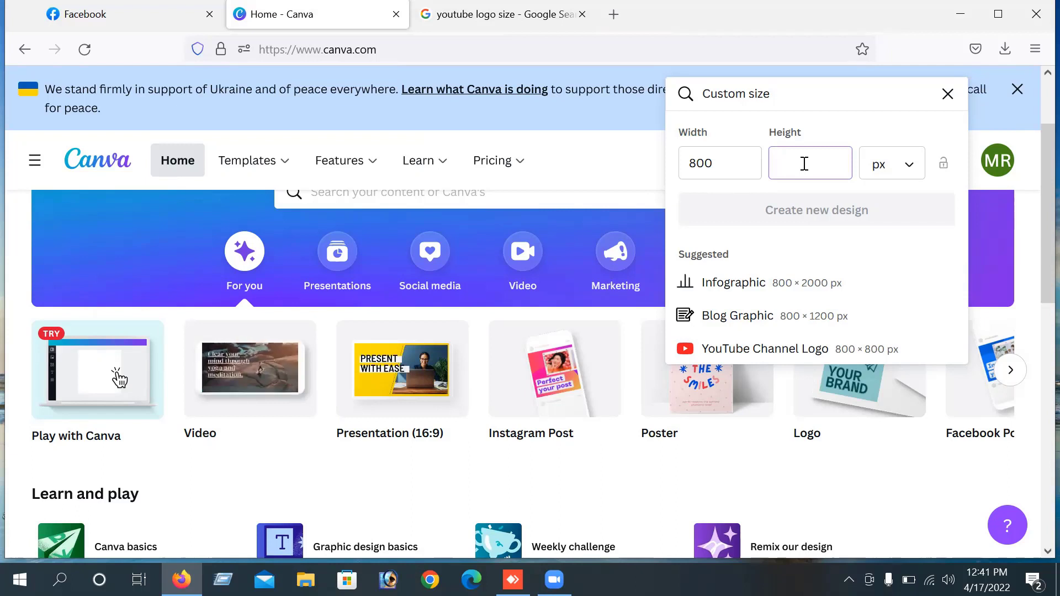
{"action": "type", "text": "800"}
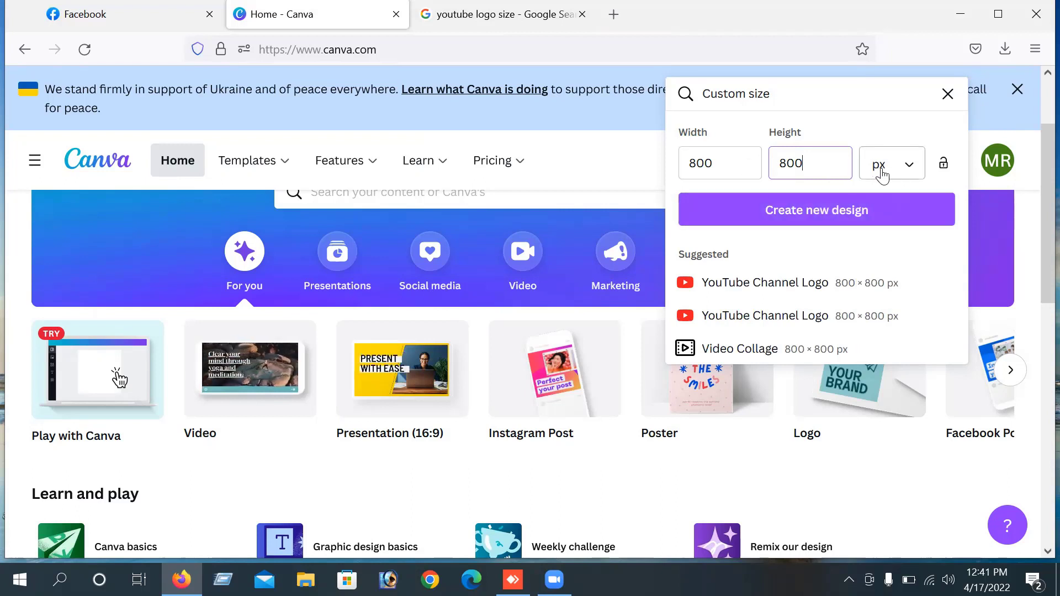
{"action": "left_click", "coordinate": [910, 173]}
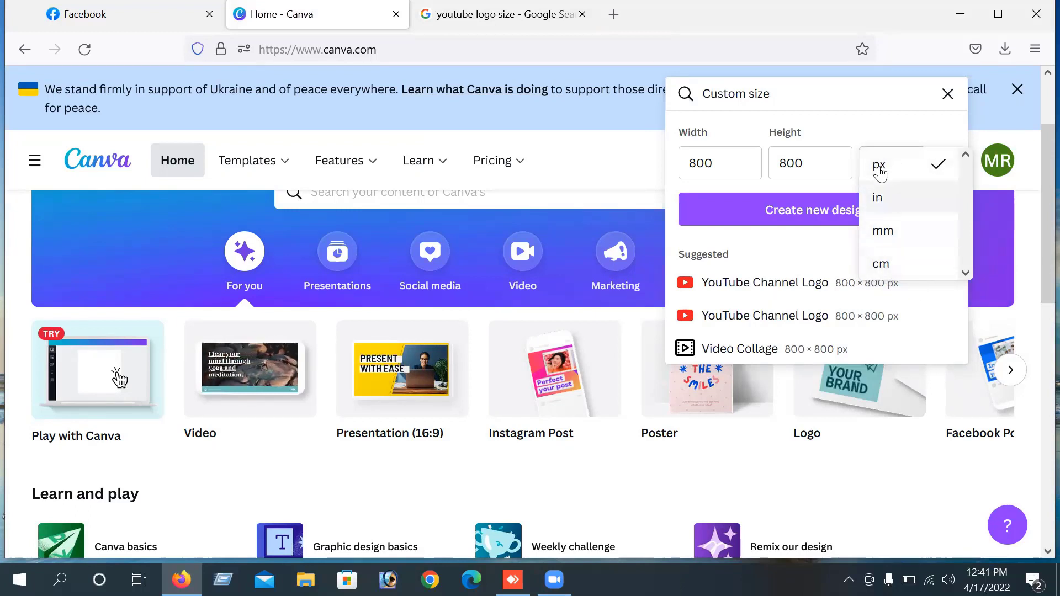
{"action": "left_click", "coordinate": [936, 171]}
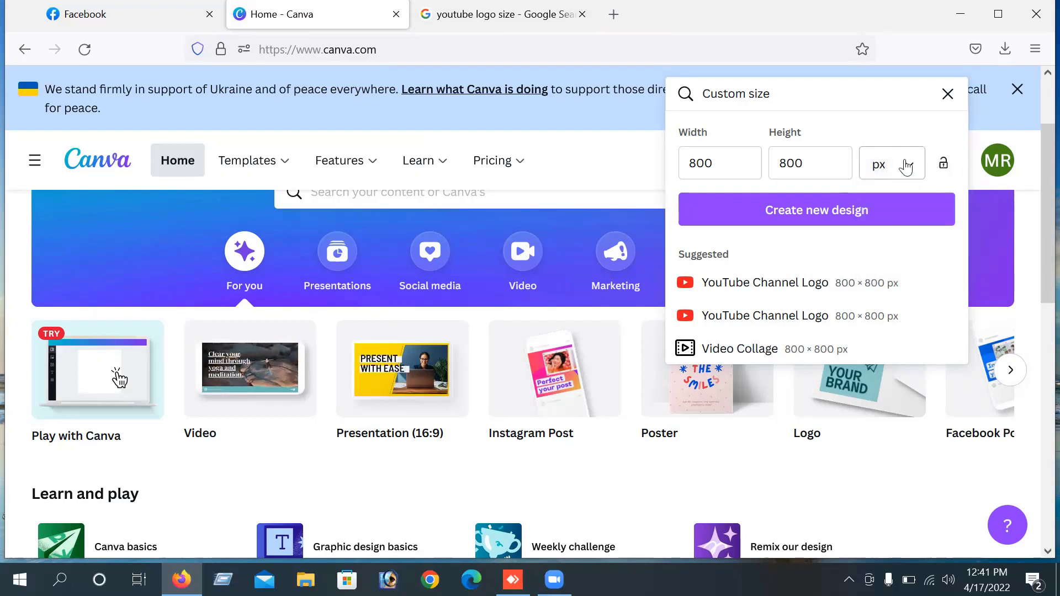
{"action": "left_click", "coordinate": [784, 218]}
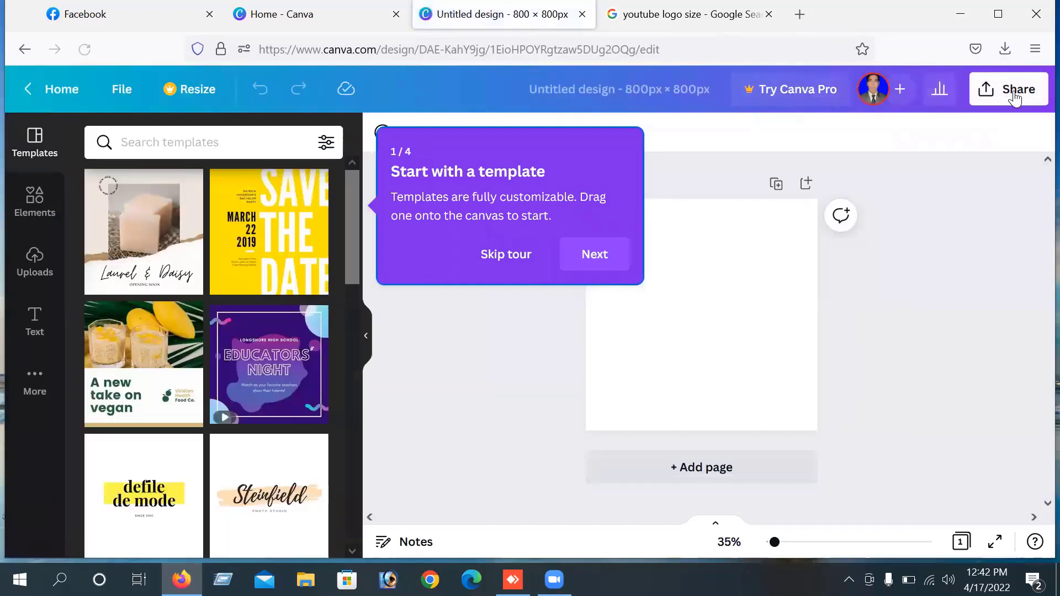
Look through the new design's sharing options and open its download settings
{"action": "left_click", "coordinate": [1017, 97]}
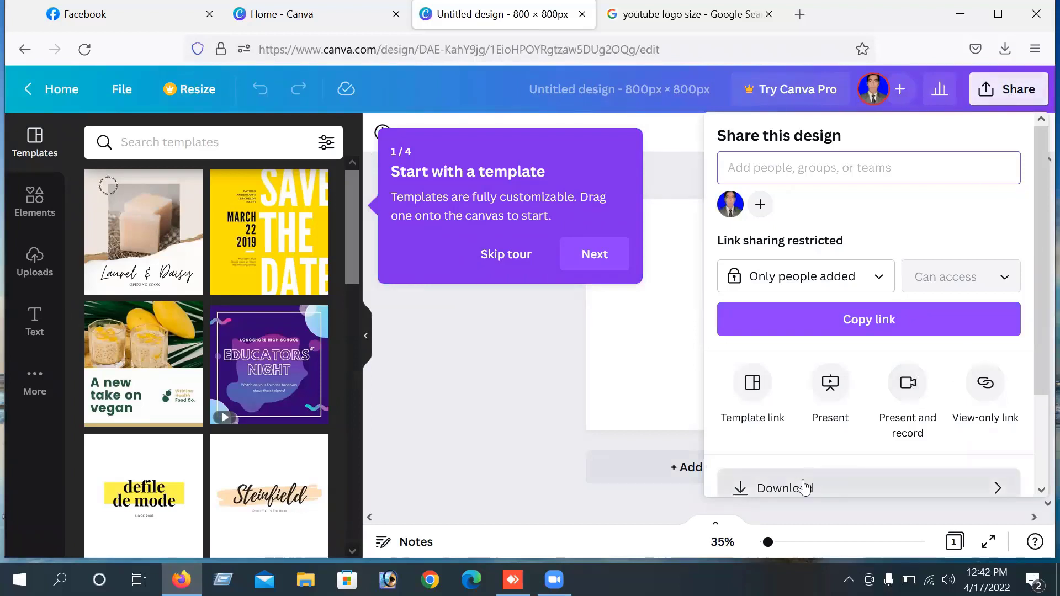
{"action": "scroll", "coordinate": [800, 495], "scroll_direction": "down", "scroll_amount": 2}
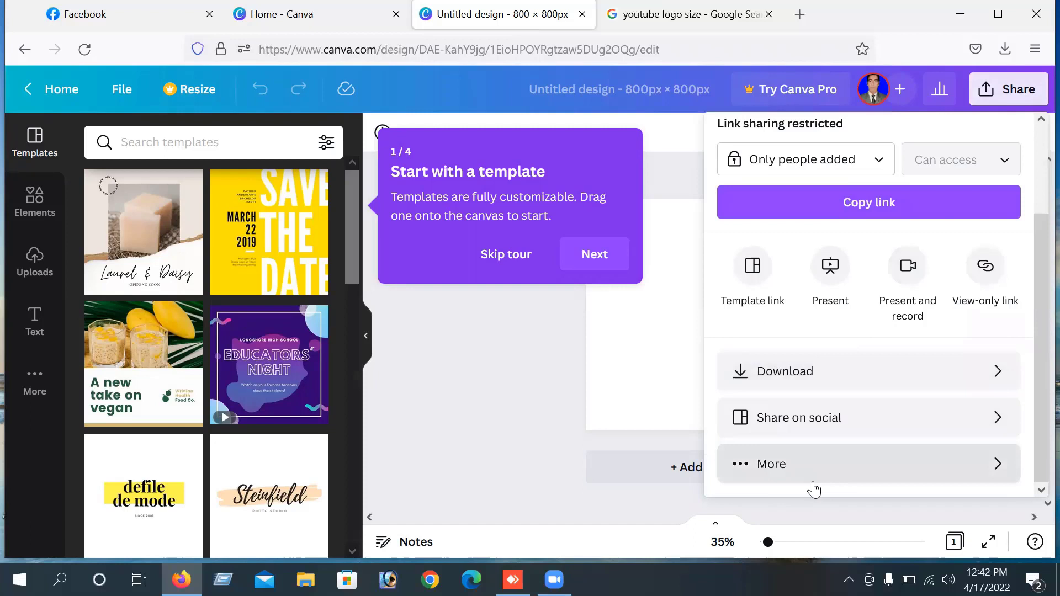
{"action": "left_click", "coordinate": [793, 377]}
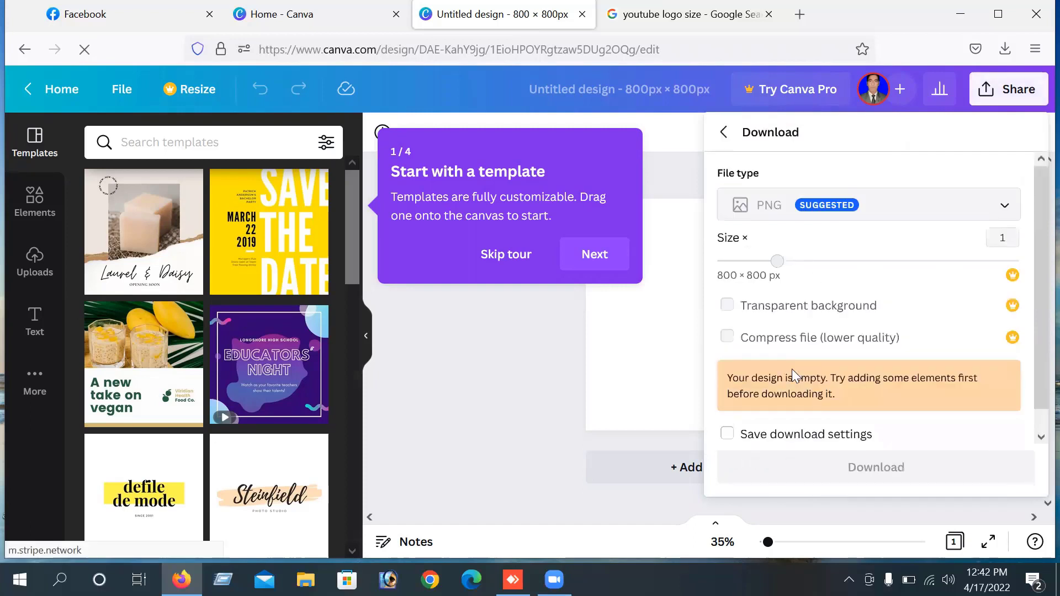